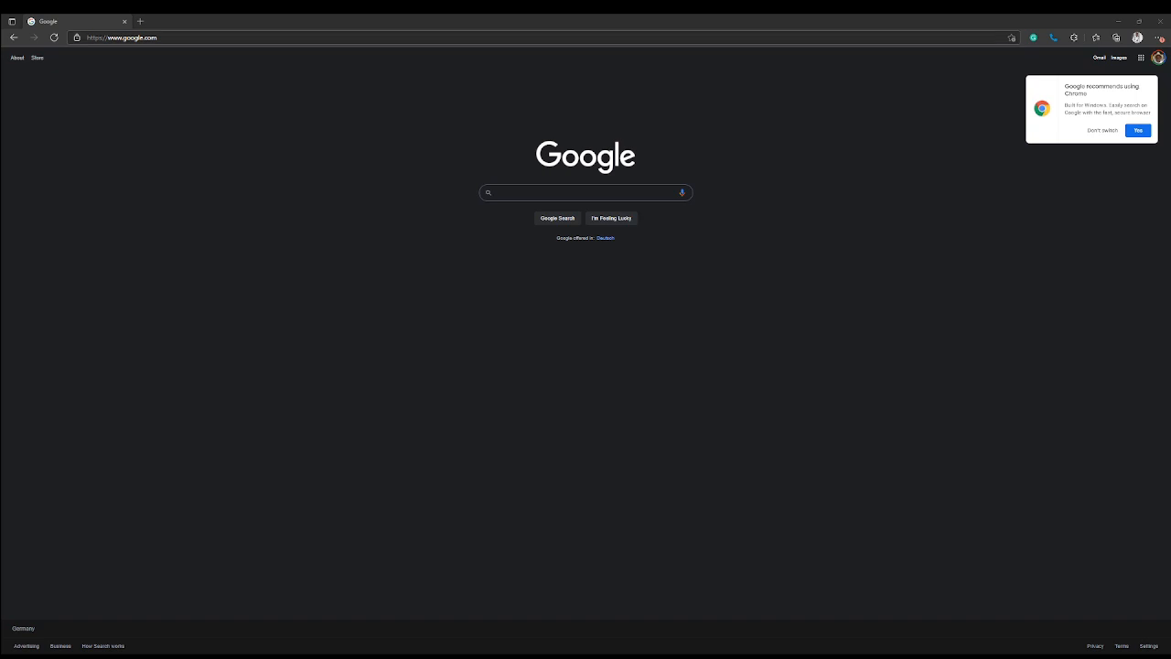
pyautogui.click(178, 38)
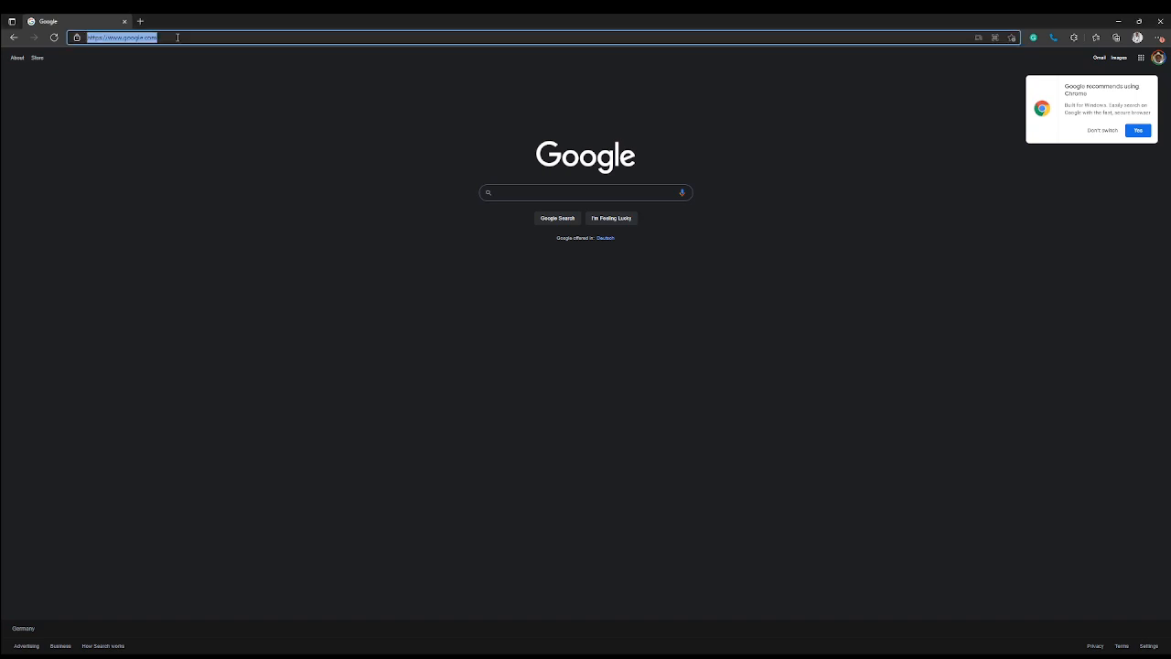
pyautogui.write('https://www.quiz-maker.com/')
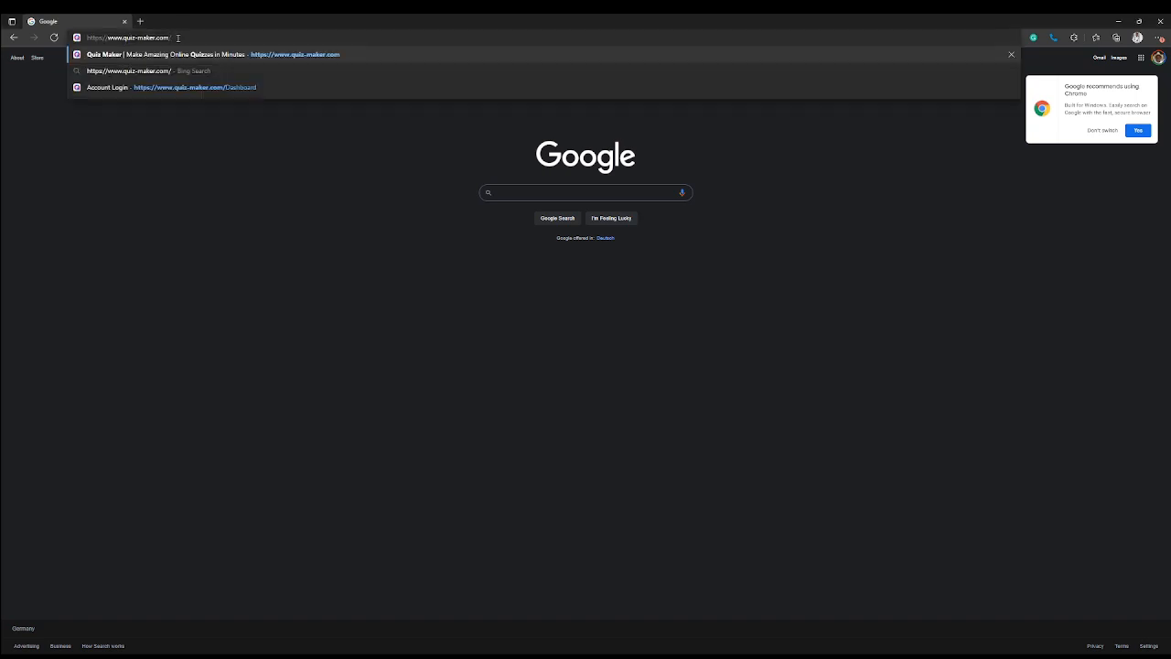
pyautogui.press('Return')
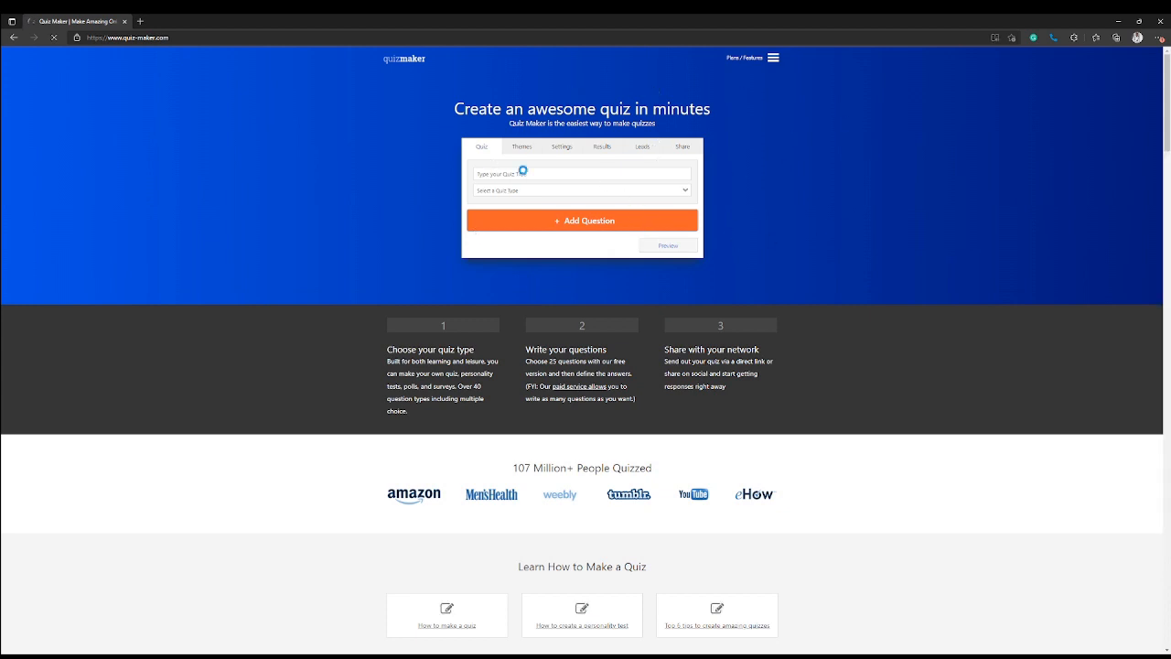
# Go to the Dashboard from the site menu and switch to the sign-up form
pyautogui.click(776, 60)
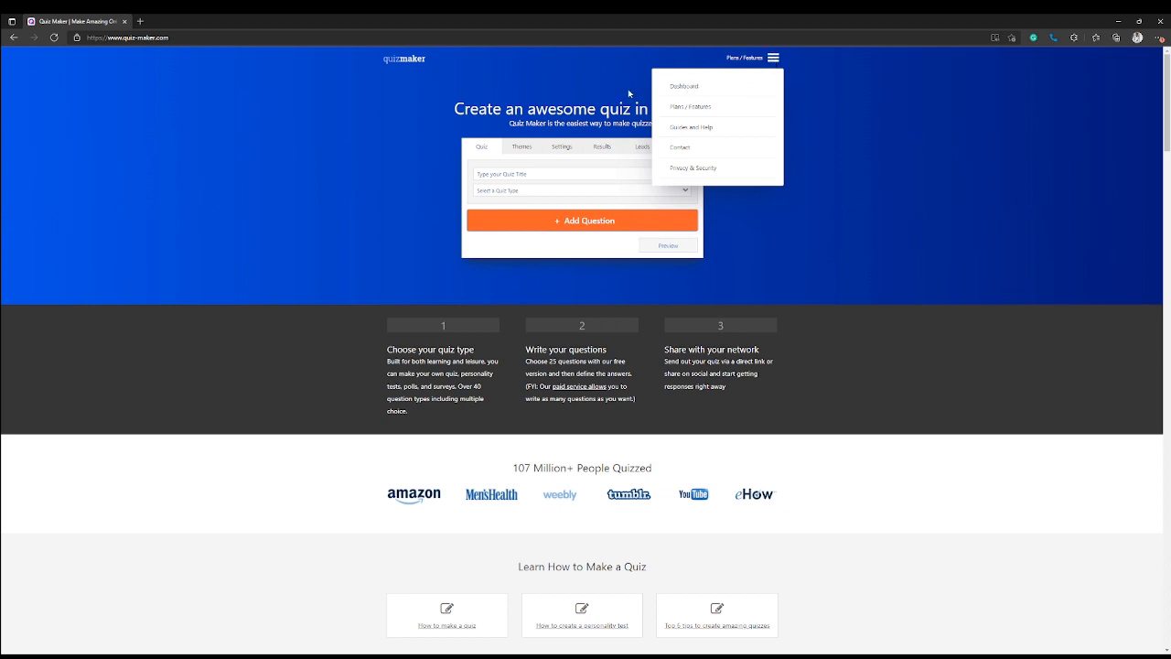
pyautogui.click(677, 88)
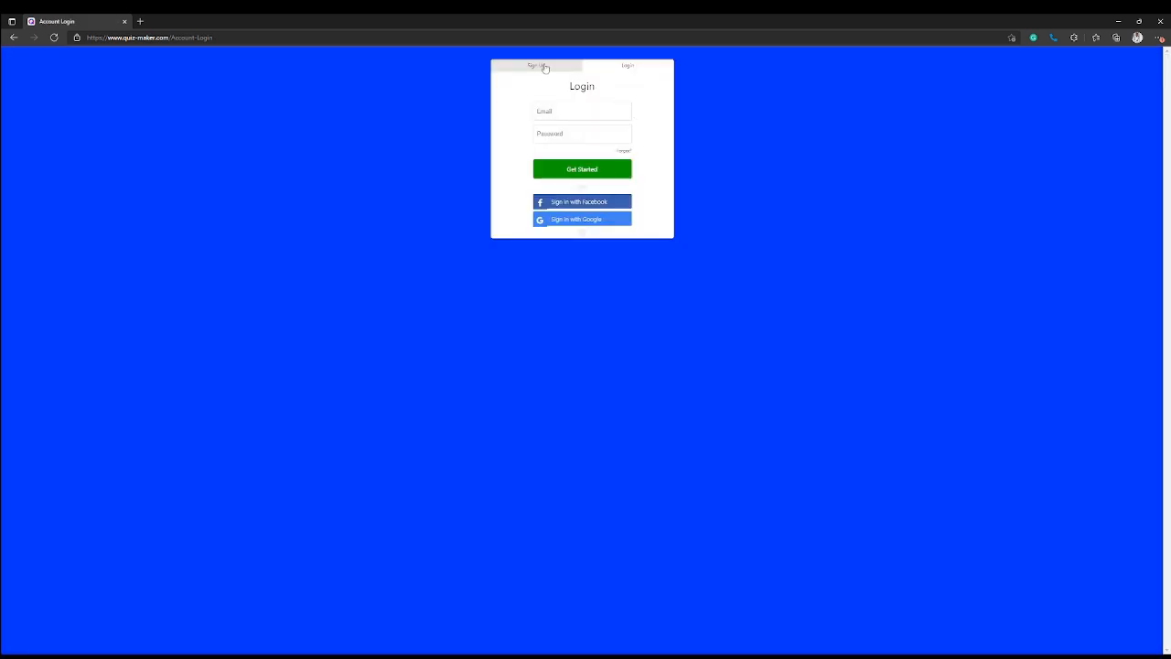
pyautogui.click(544, 66)
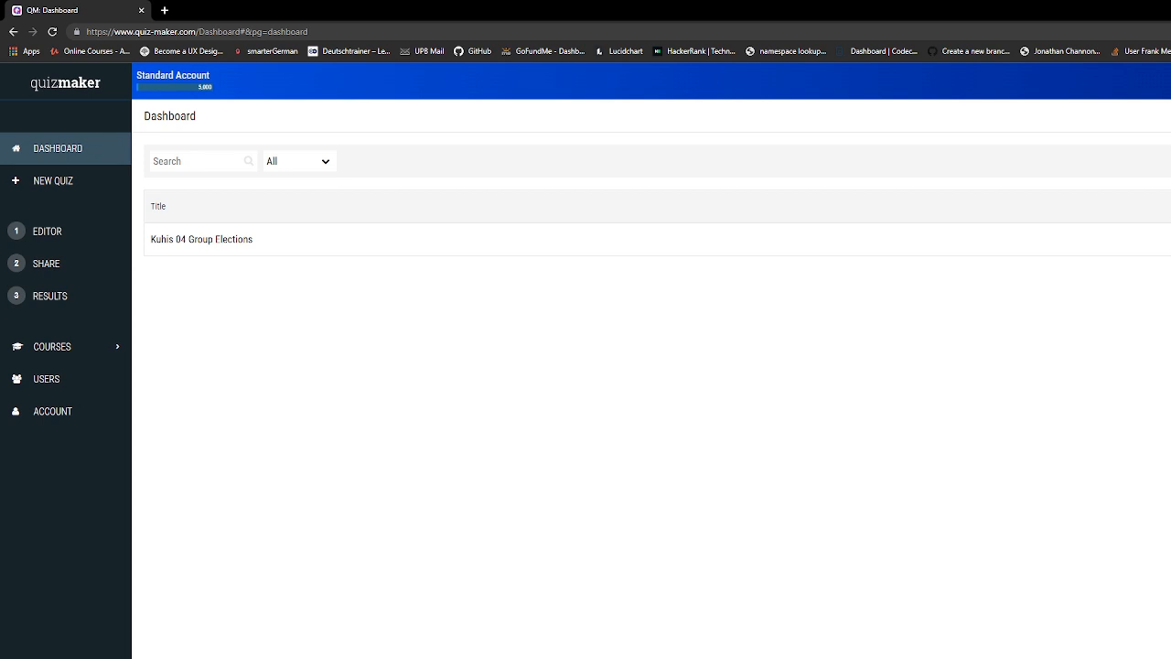
# Create a new quiz titled 'Whatsapp Elections' with quiz type Poll / Vote
pyautogui.click(51, 183)
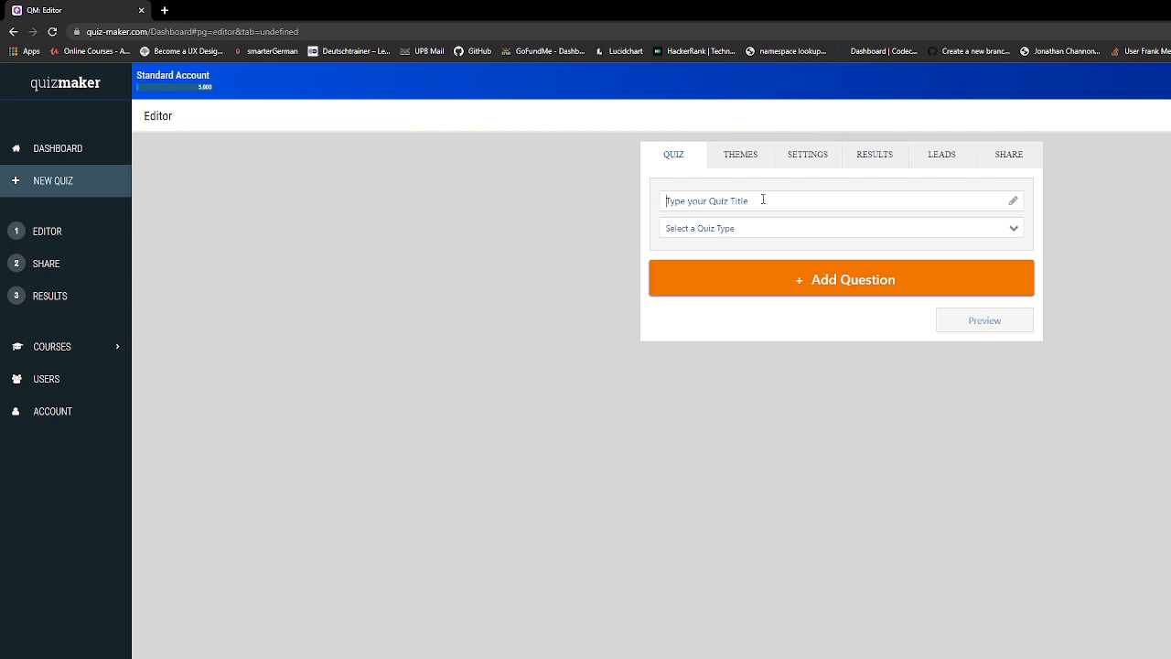
pyautogui.click(763, 200)
pyautogui.write('Whatsapp Elections')
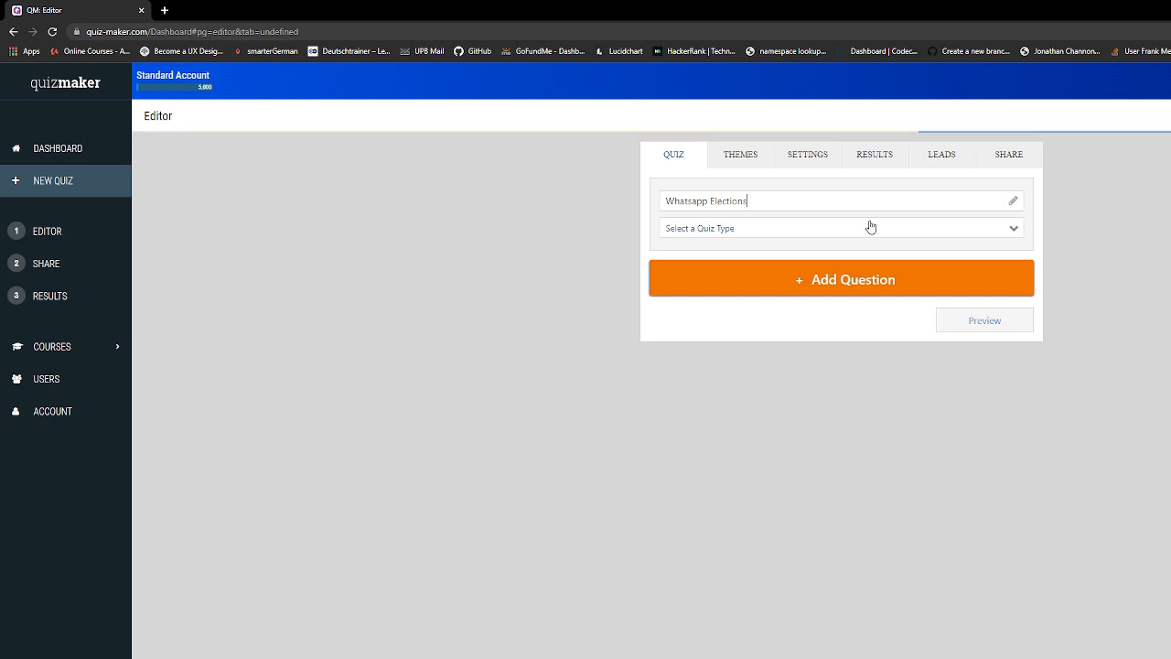
pyautogui.click(1007, 233)
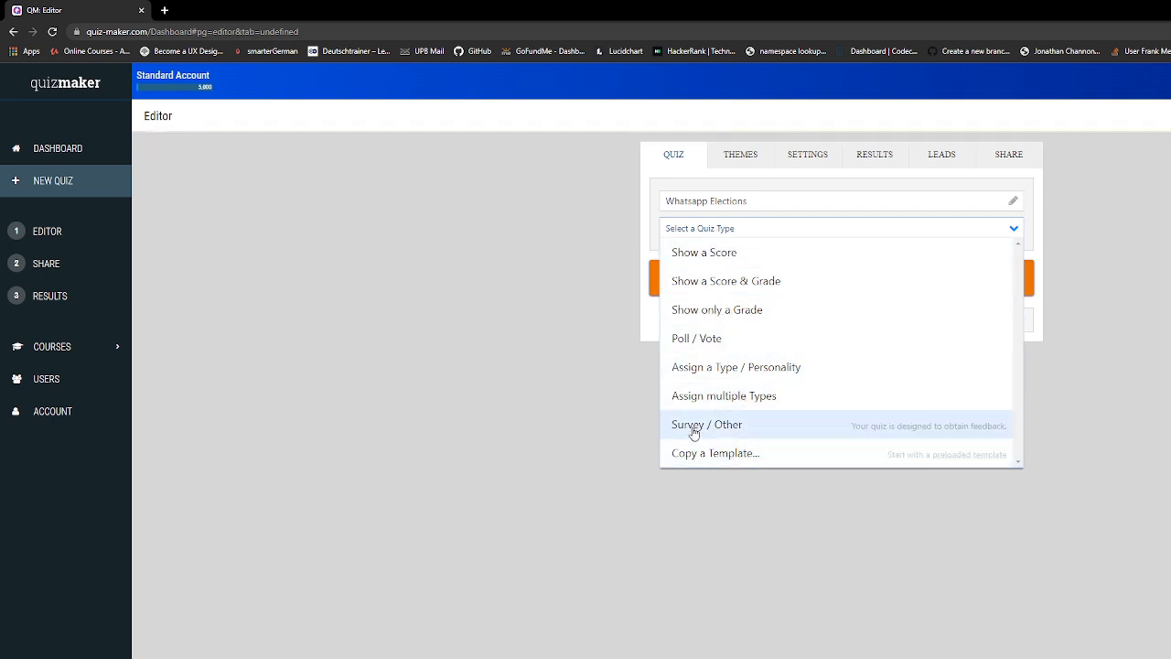
pyautogui.click(696, 340)
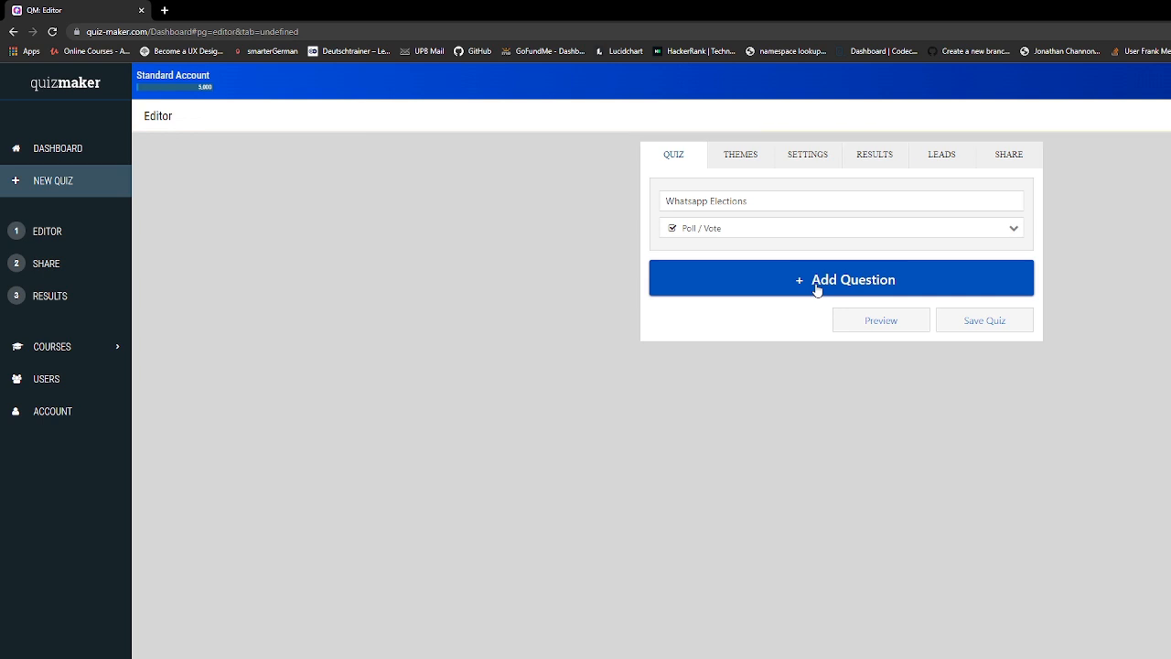
# Add the multiple-choice question 'President' and enter a candidate's full name as its first answer
pyautogui.click(817, 290)
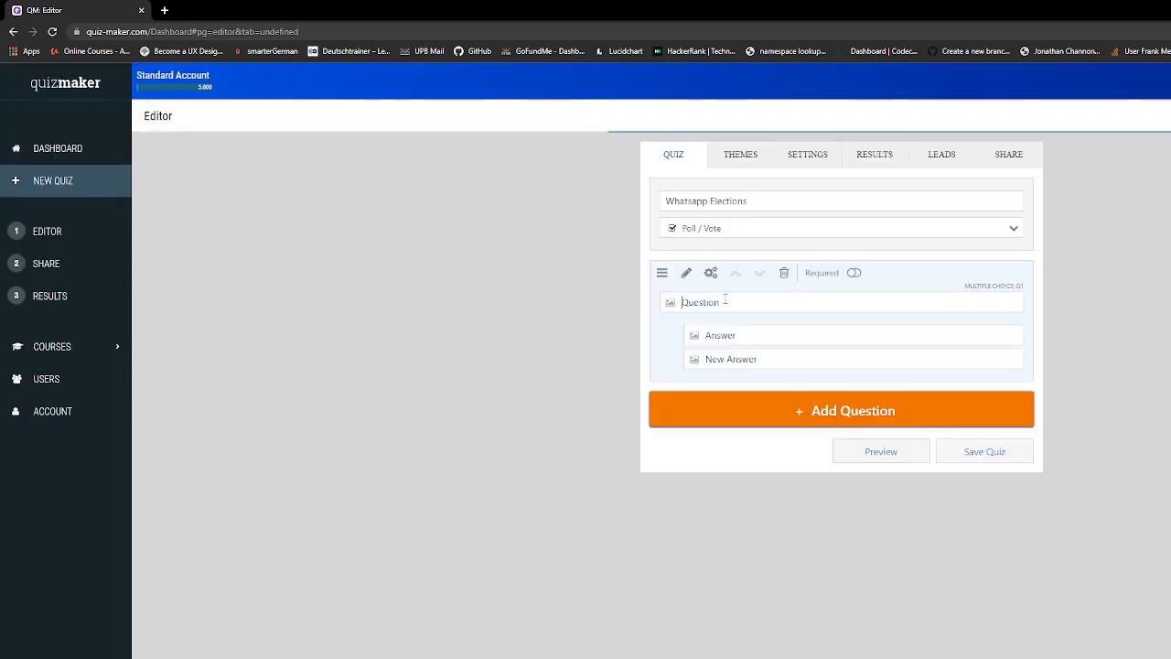
pyautogui.write('Pre')
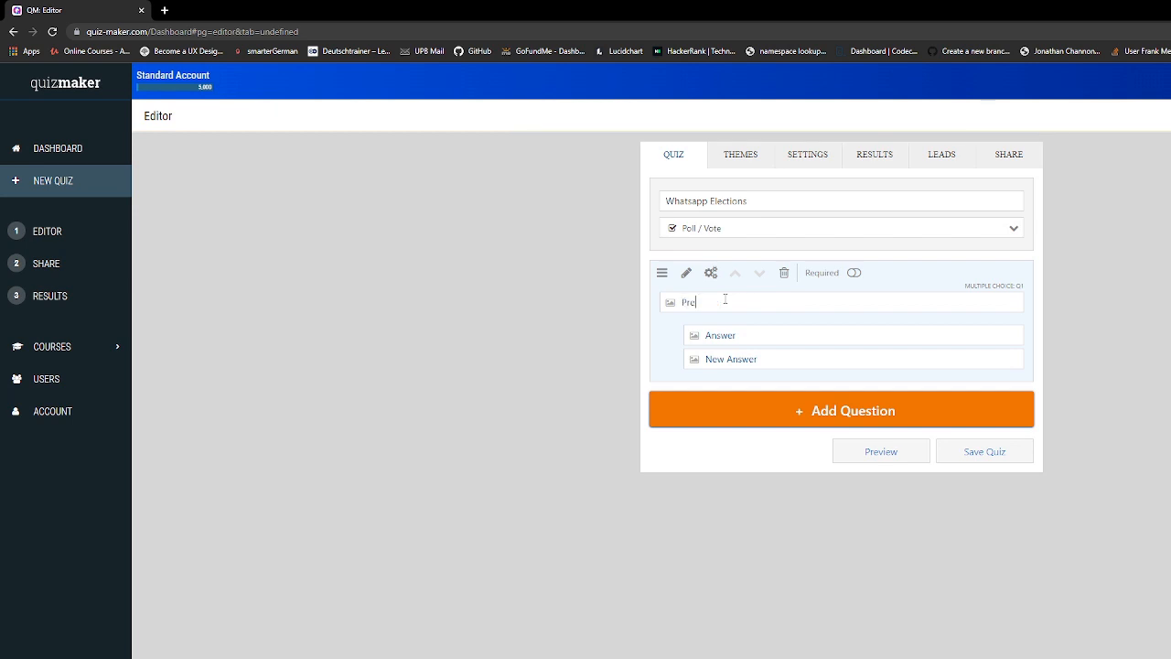
pyautogui.write('sident')
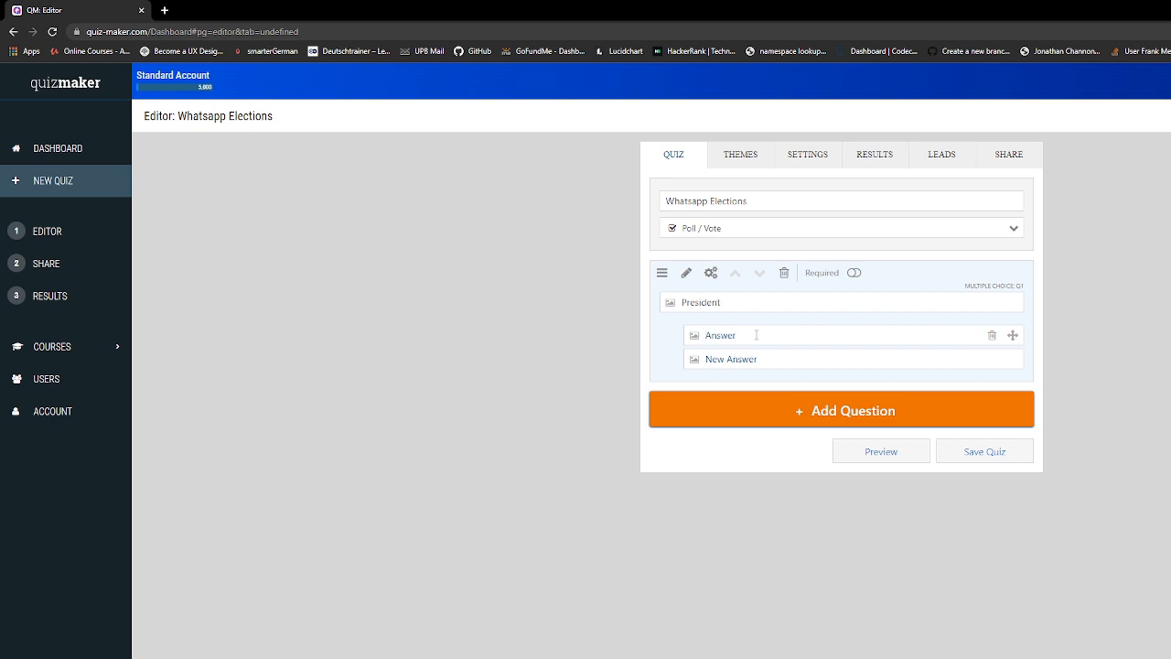
pyautogui.click(756, 335)
# Give the first answer the red-tie portrait from an Unsplash 'president' search, then select its label
pyautogui.click(693, 338)
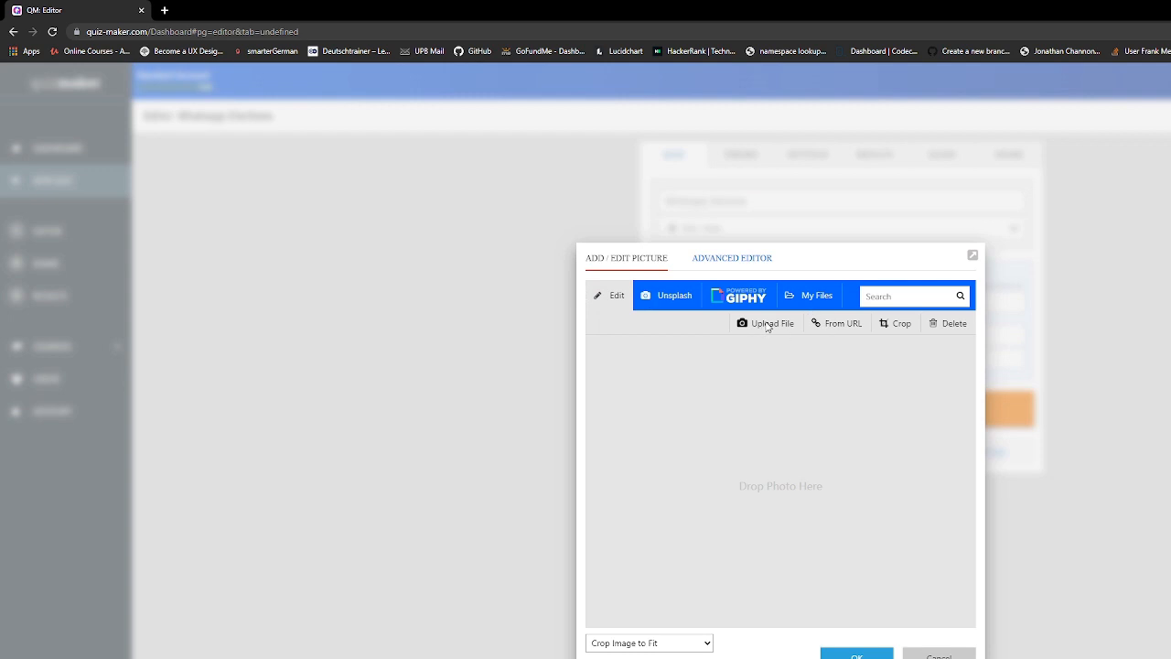
pyautogui.click(663, 301)
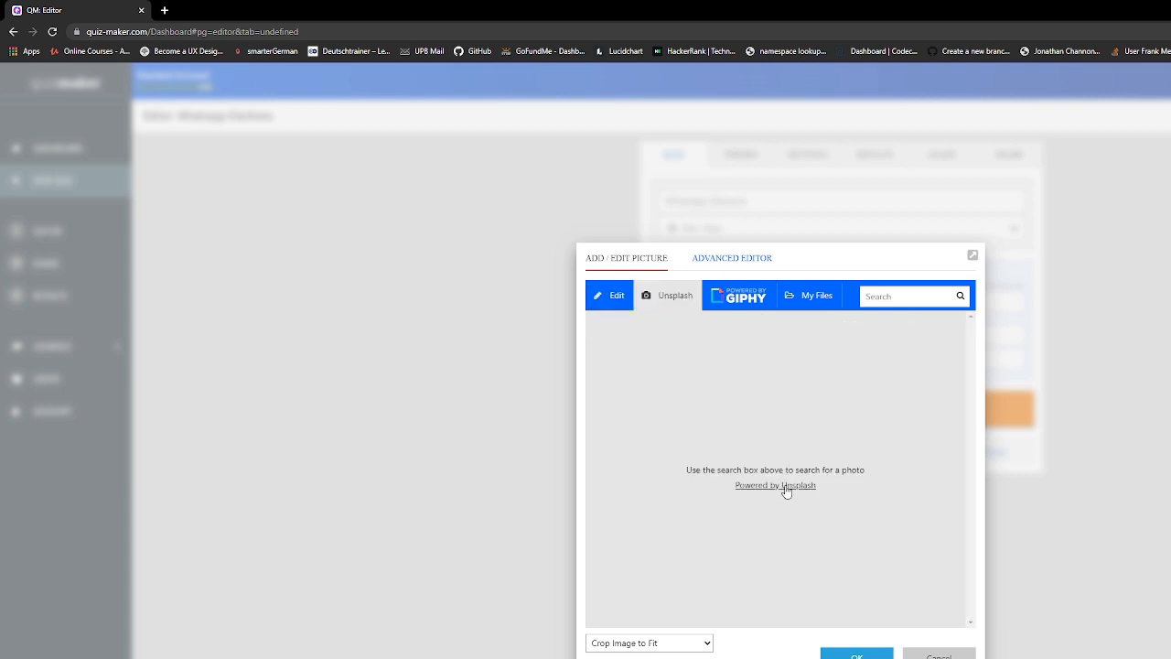
pyautogui.click(898, 297)
pyautogui.write('president')
pyautogui.click(959, 295)
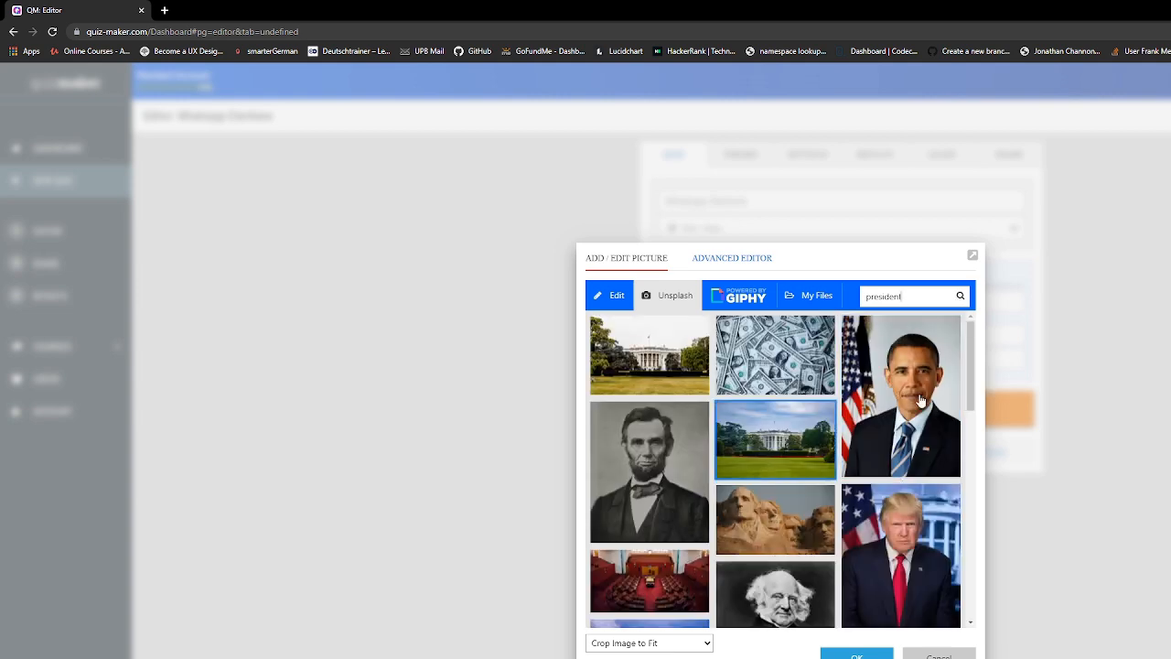
pyautogui.click(924, 533)
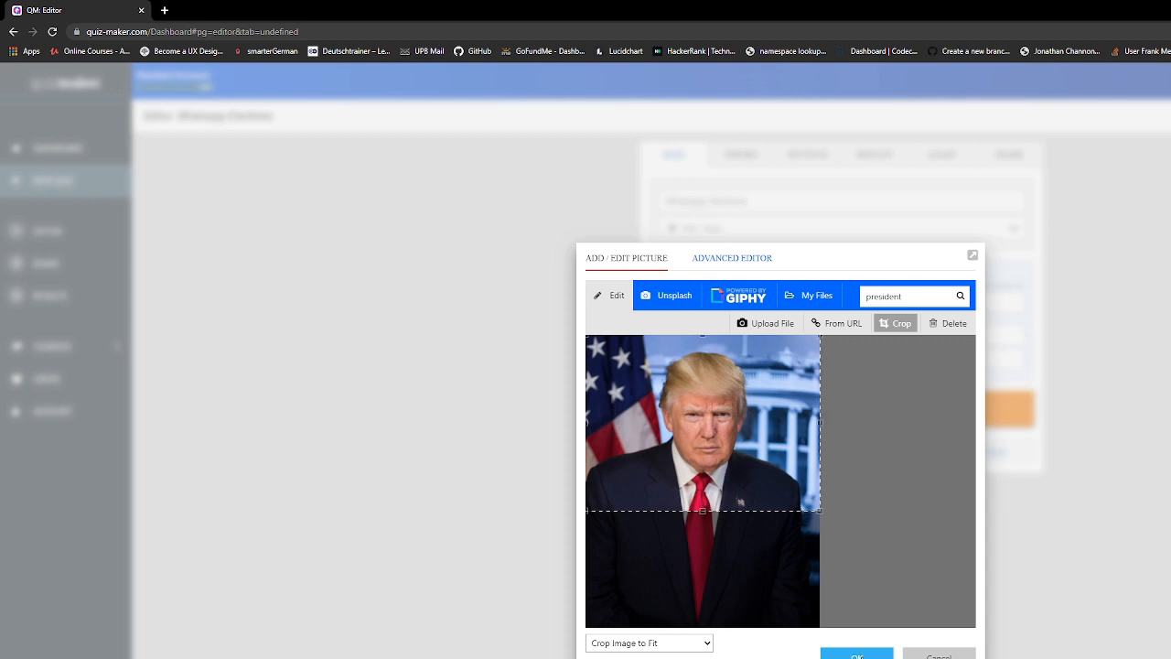
pyautogui.click(857, 655)
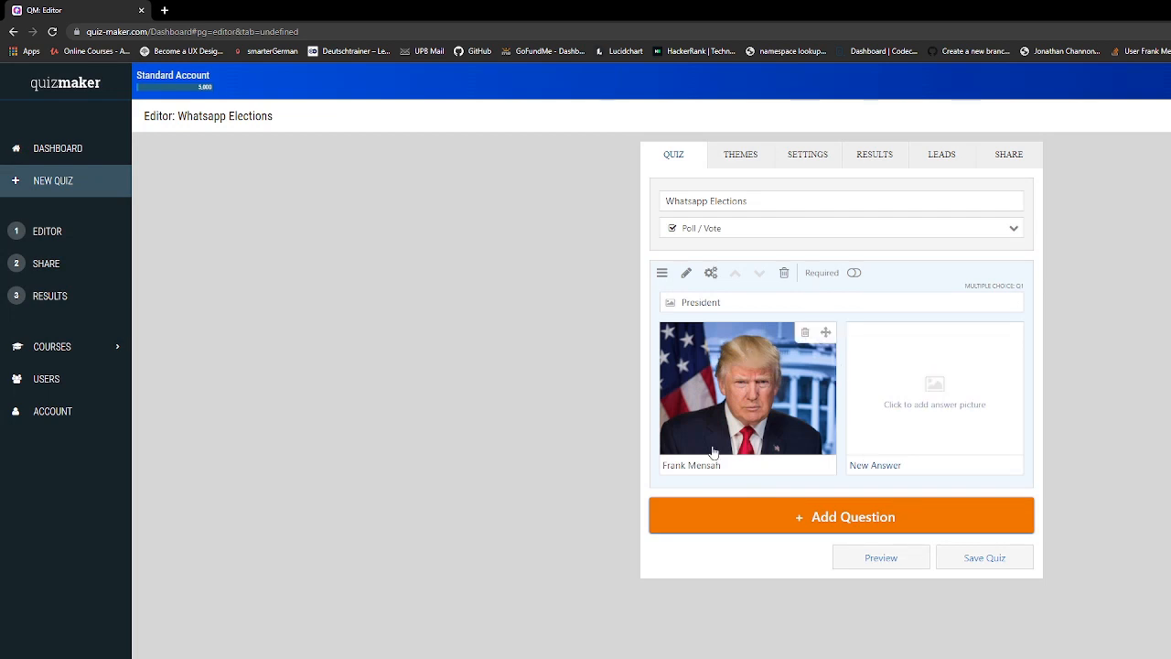
pyautogui.moveTo(722, 465); pyautogui.dragTo(669, 464)
# Relabel the first answer 'Trump' and give the second answer a cropped striped-tie portrait
pyautogui.write('Trump')
pyautogui.click(937, 387)
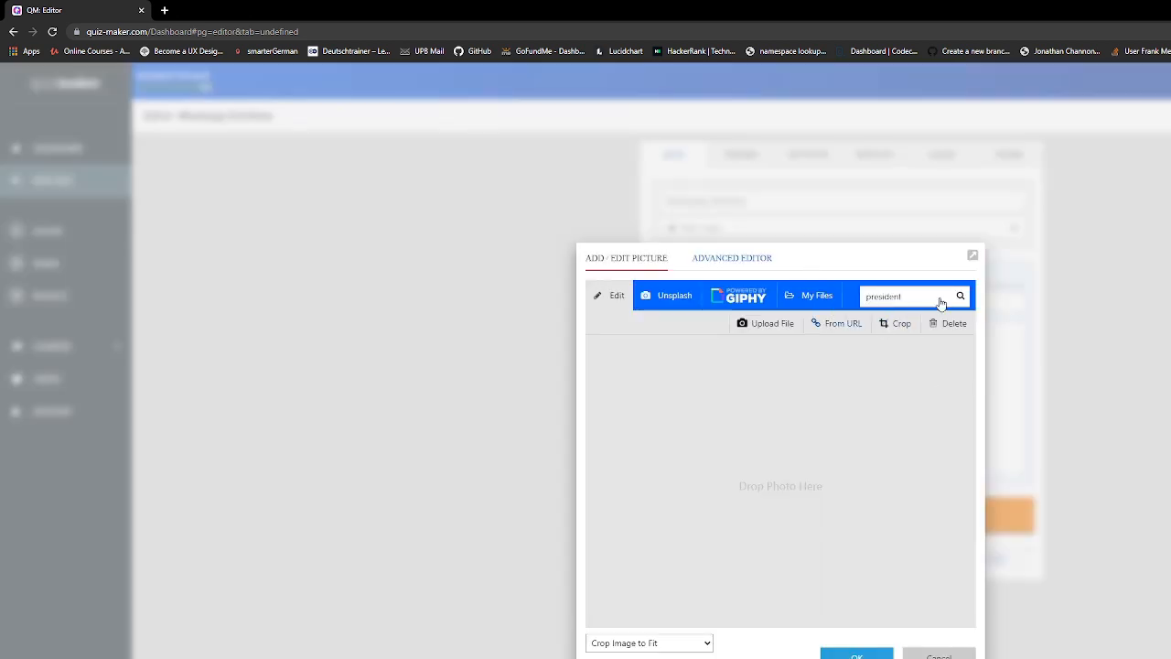
pyautogui.doubleClick(890, 296)
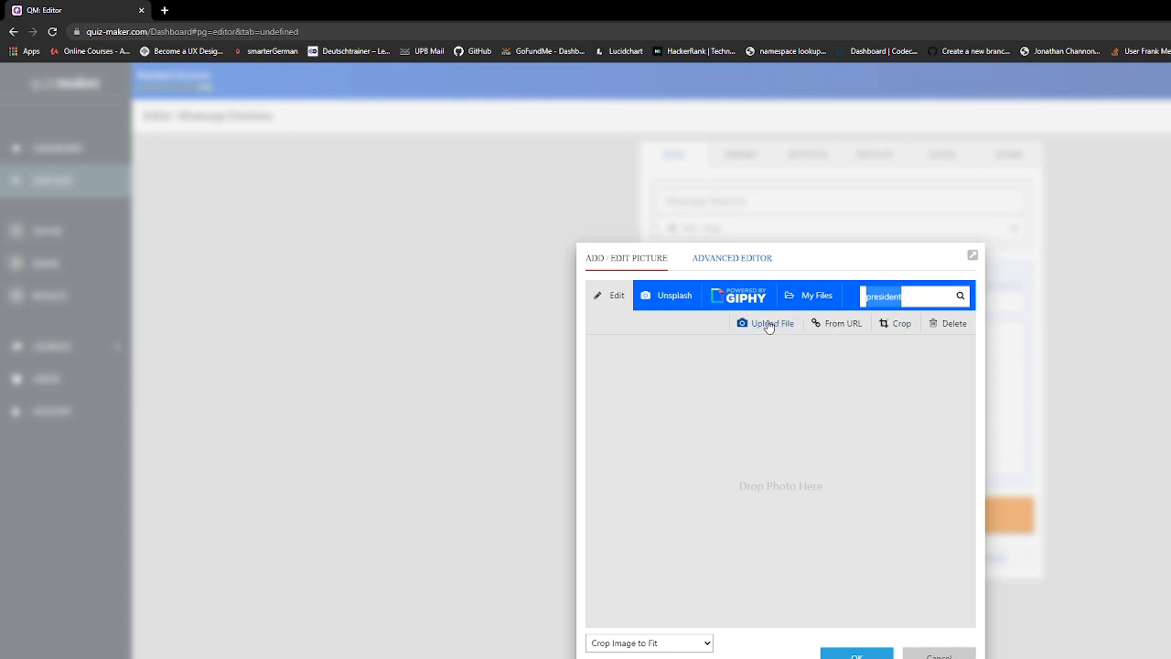
pyautogui.click(680, 300)
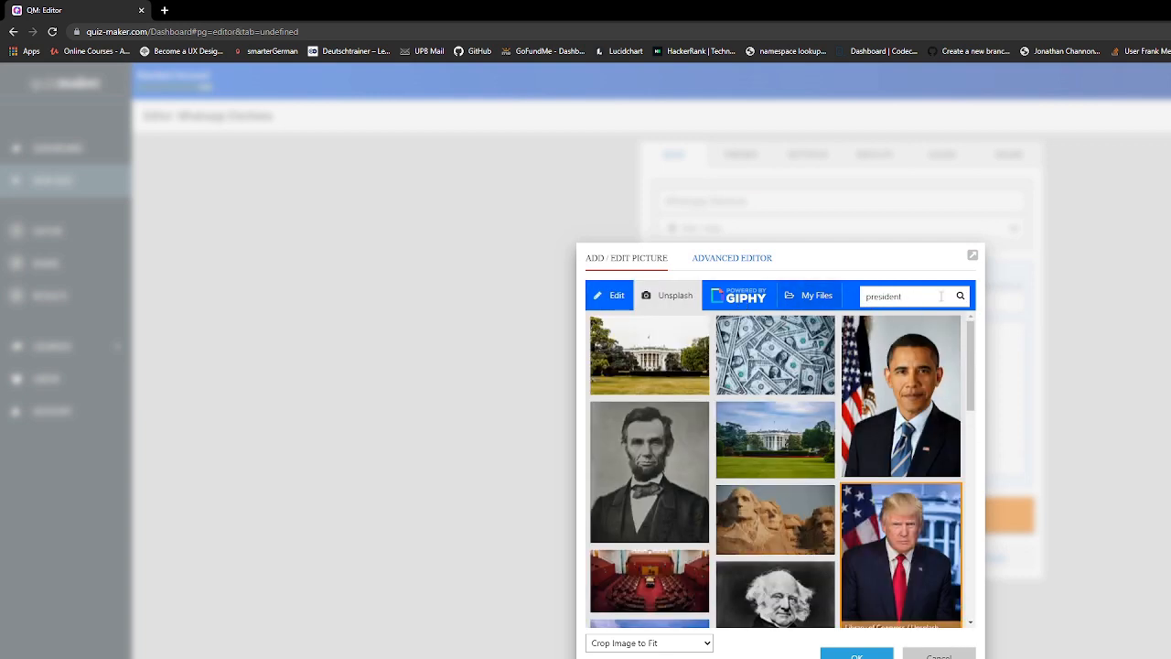
pyautogui.click(907, 414)
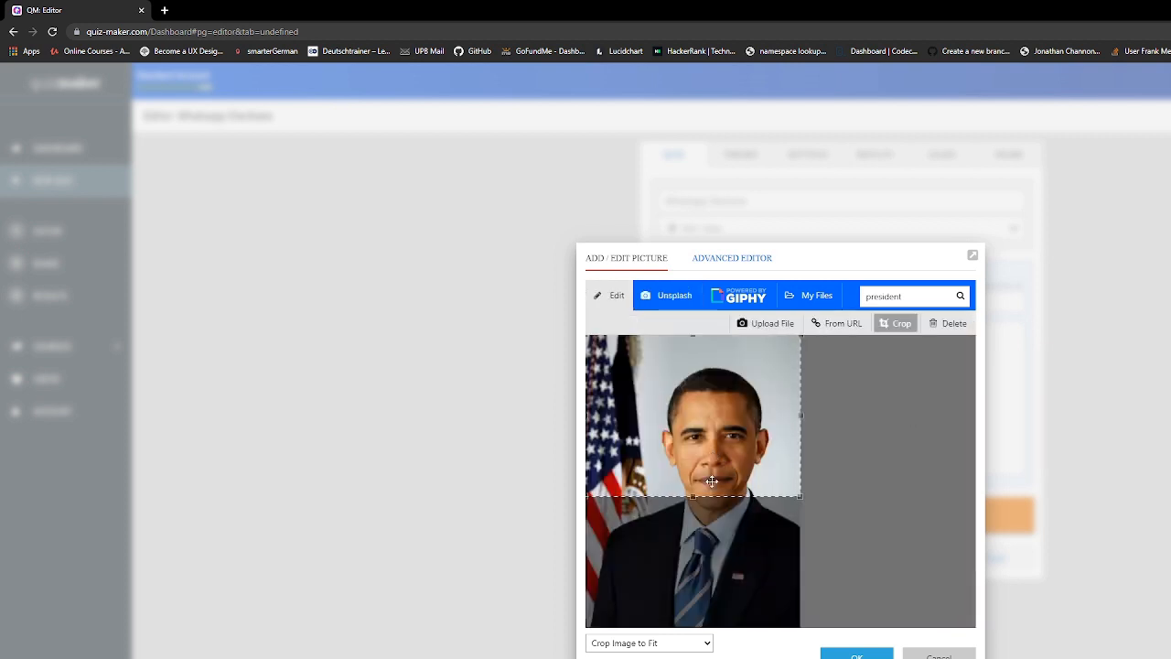
pyautogui.moveTo(720, 369); pyautogui.dragTo(721, 335)
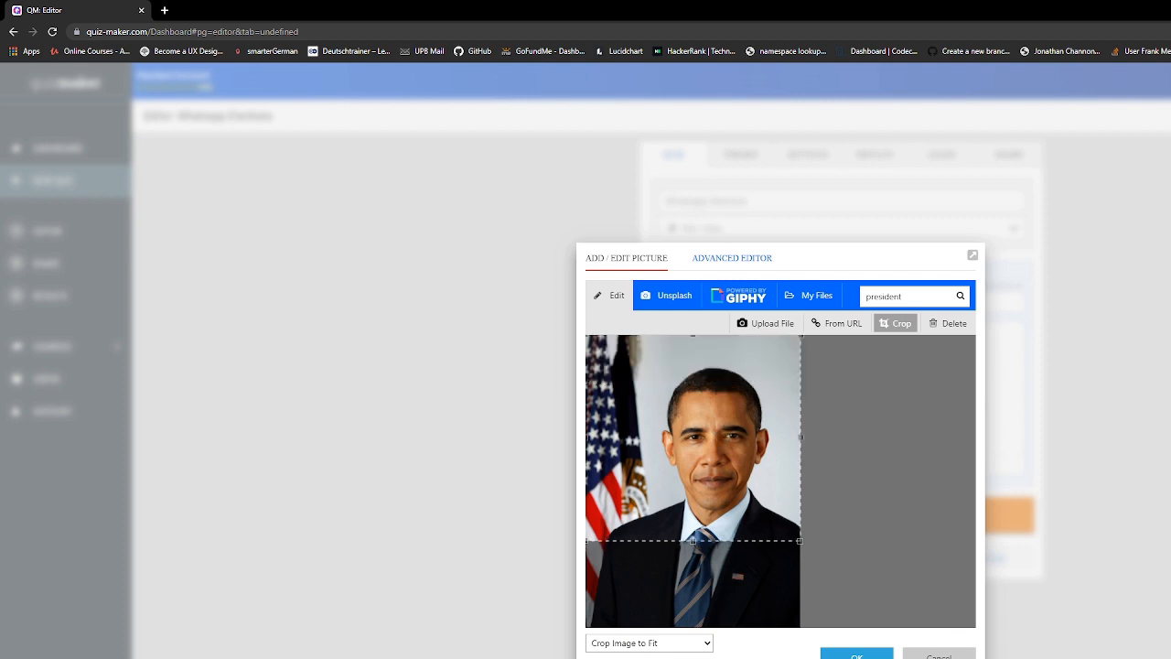
pyautogui.click(860, 655)
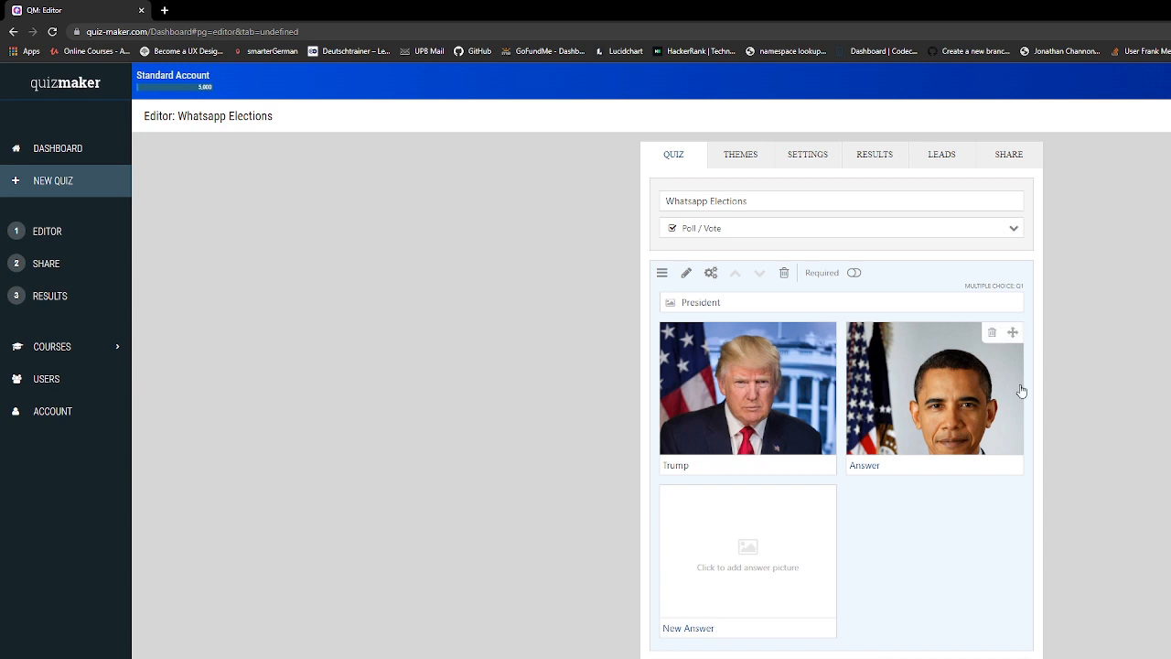
# Label the second answer 'Obama', fixing typos, and bring up the question-type chooser
pyautogui.click(890, 465)
pyautogui.write('Onama')
pyautogui.press('BackSpace')
pyautogui.press('BackSpace')
pyautogui.press('BackSpace')
pyautogui.press('BackSpace')
pyautogui.write('Bama')
pyautogui.press('BackSpace')
pyautogui.write('b')
pyautogui.click(841, 657)
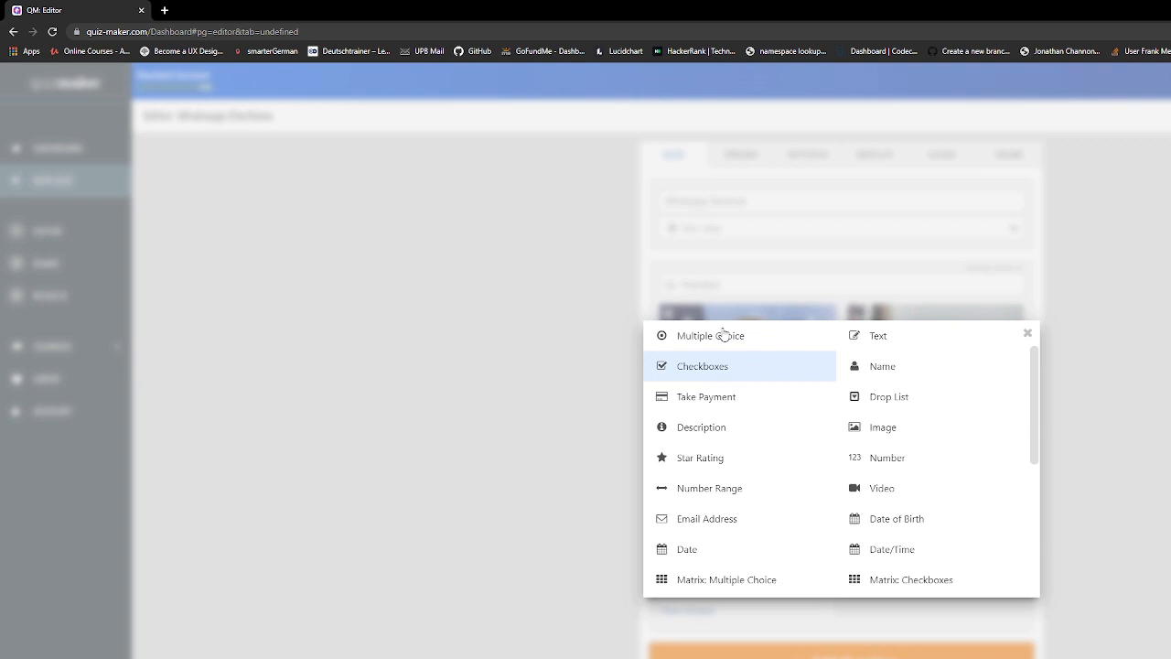
# Make the new question multiple choice and title it 'MP South Poles'
pyautogui.click(722, 335)
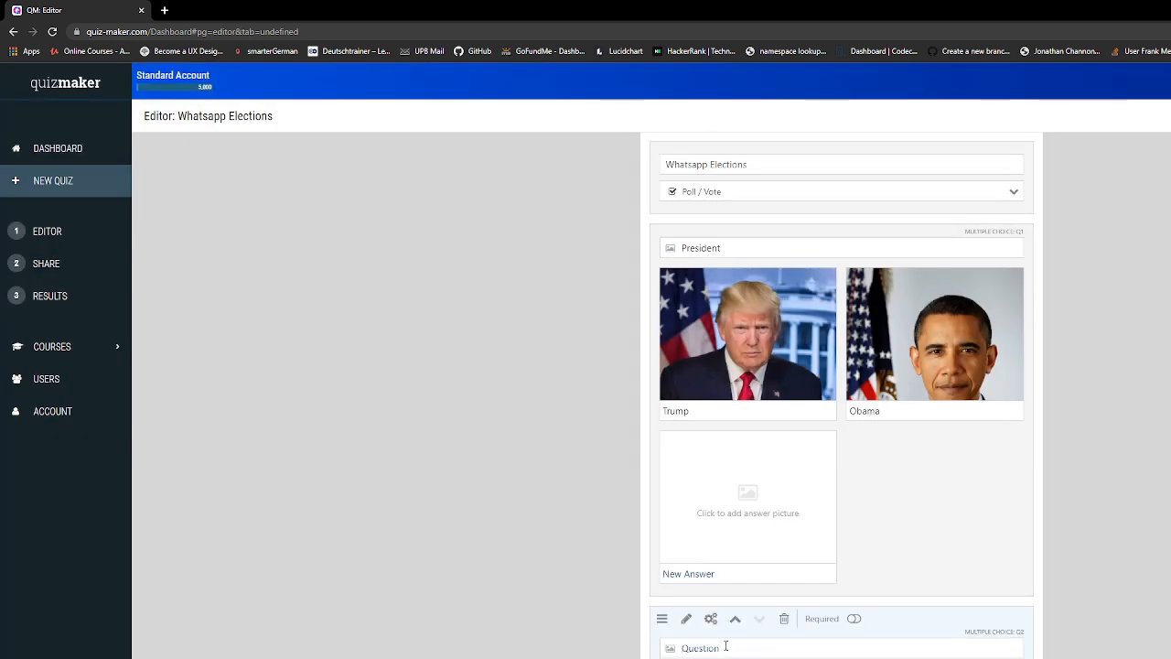
pyautogui.write('MP')
pyautogui.write('South Poles')
# Give the Ted answer a stock photo from an Unsplash 'ted cruz' search
pyautogui.click(747, 501)
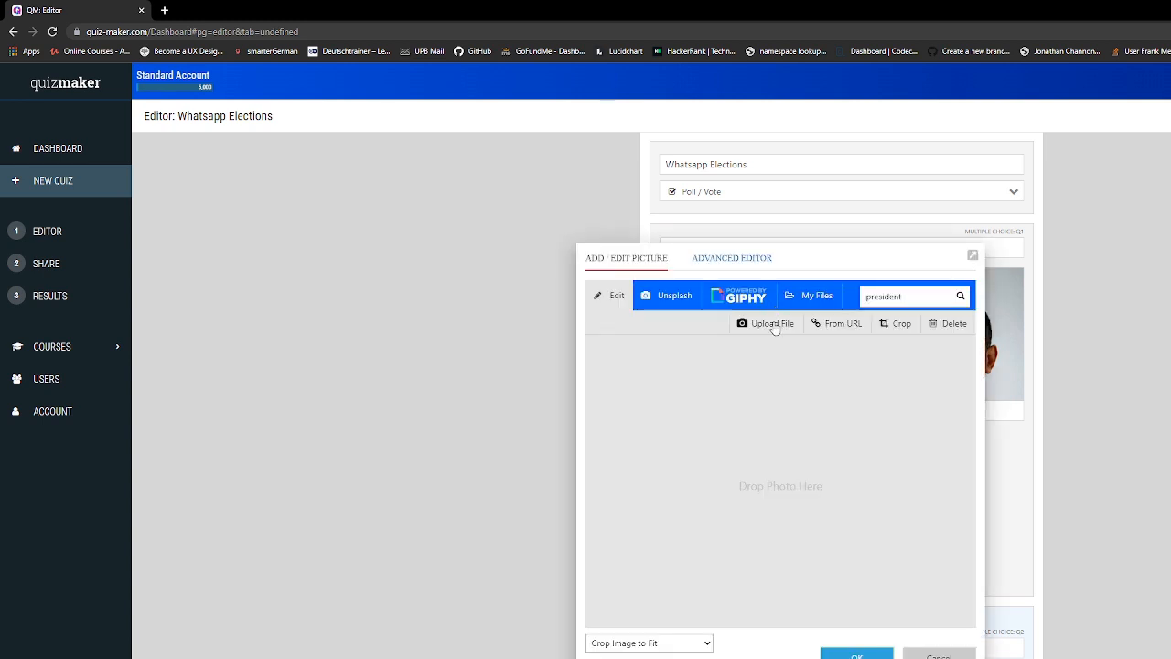
pyautogui.click(673, 296)
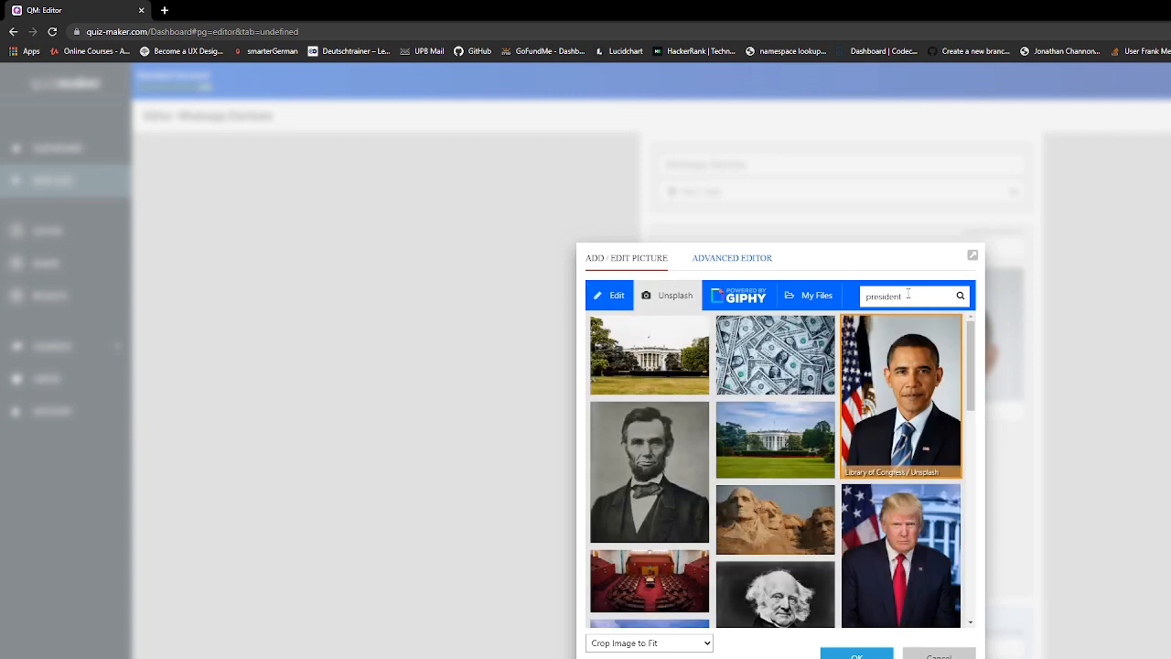
pyautogui.moveTo(913, 291); pyautogui.dragTo(834, 295)
pyautogui.write('ted')
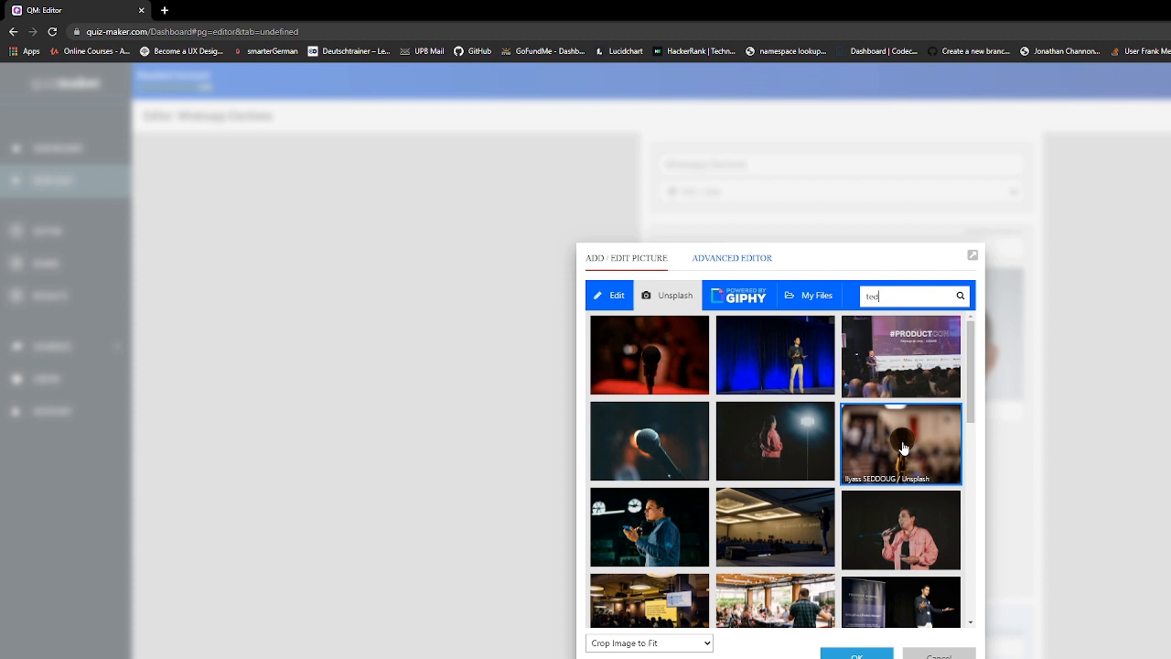
pyautogui.write('cruz')
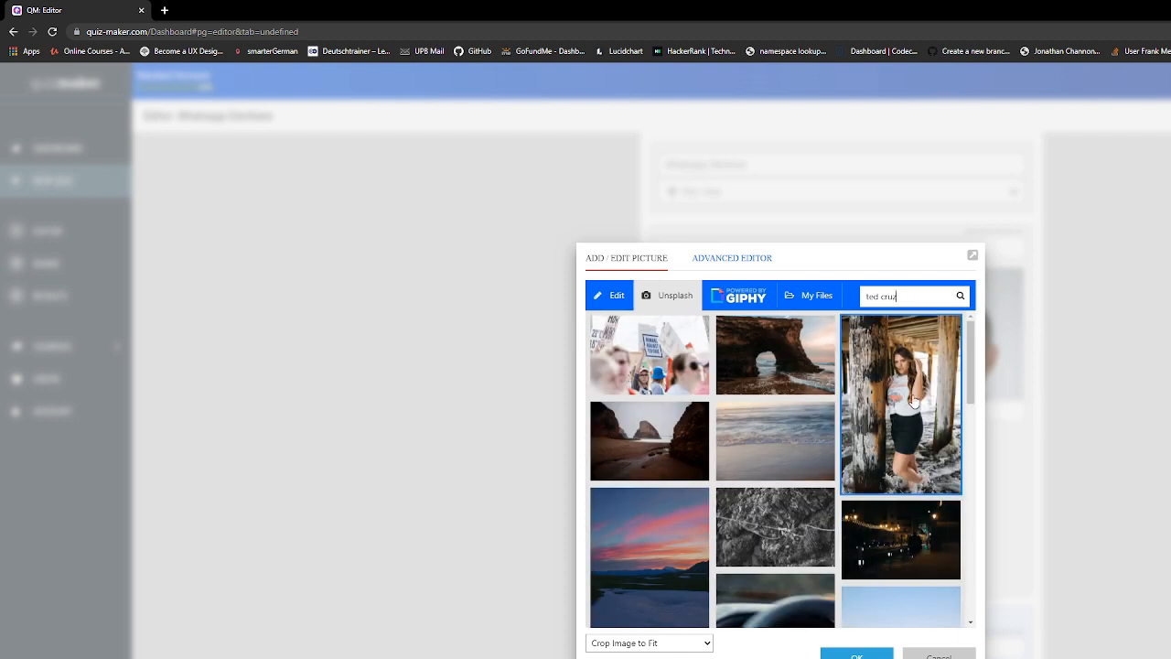
pyautogui.click(913, 400)
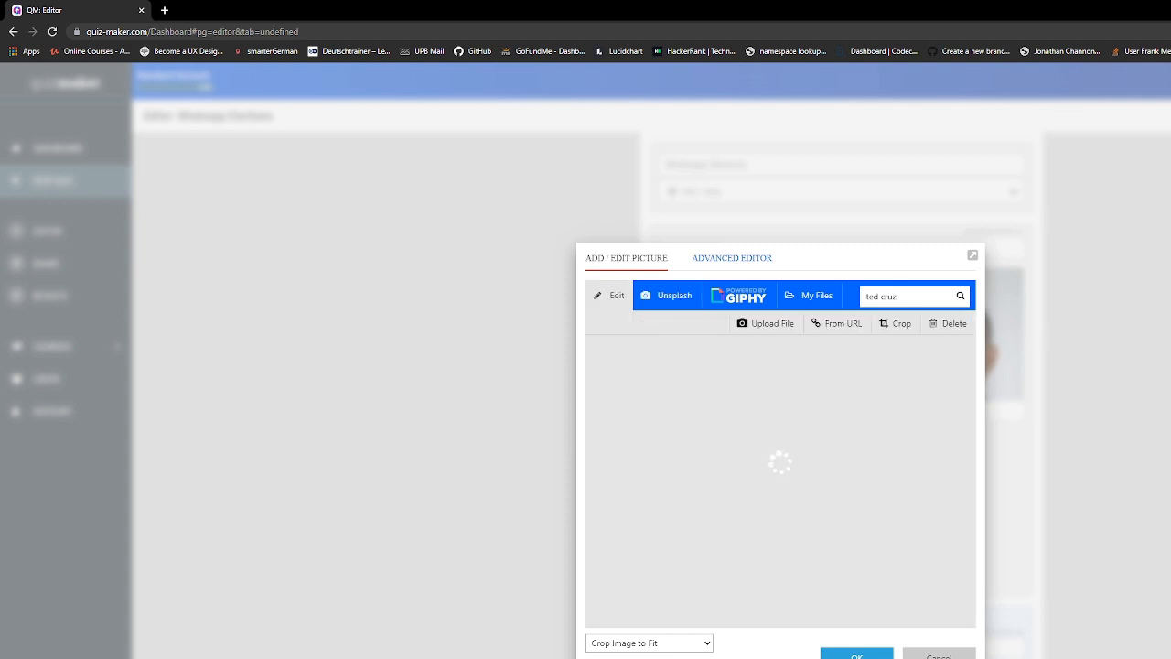
pyautogui.click(853, 653)
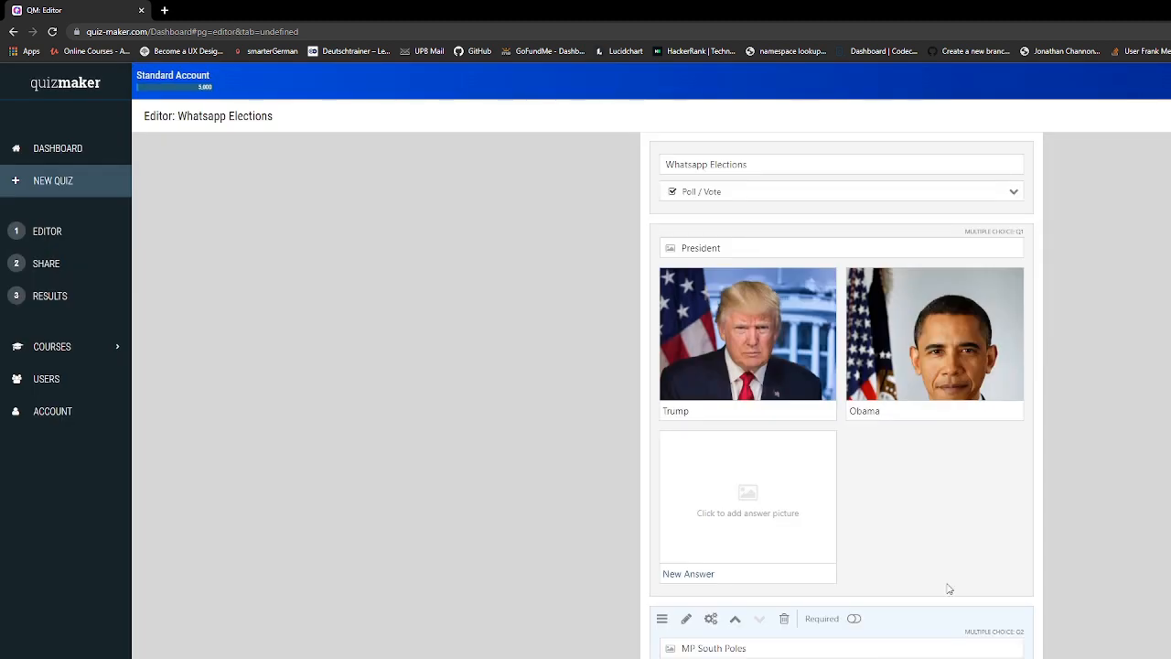
# Search Unsplash for 'Biden' and set the Biden President flag photo as Joe's picture
pyautogui.scroll(-3, 952, 549)
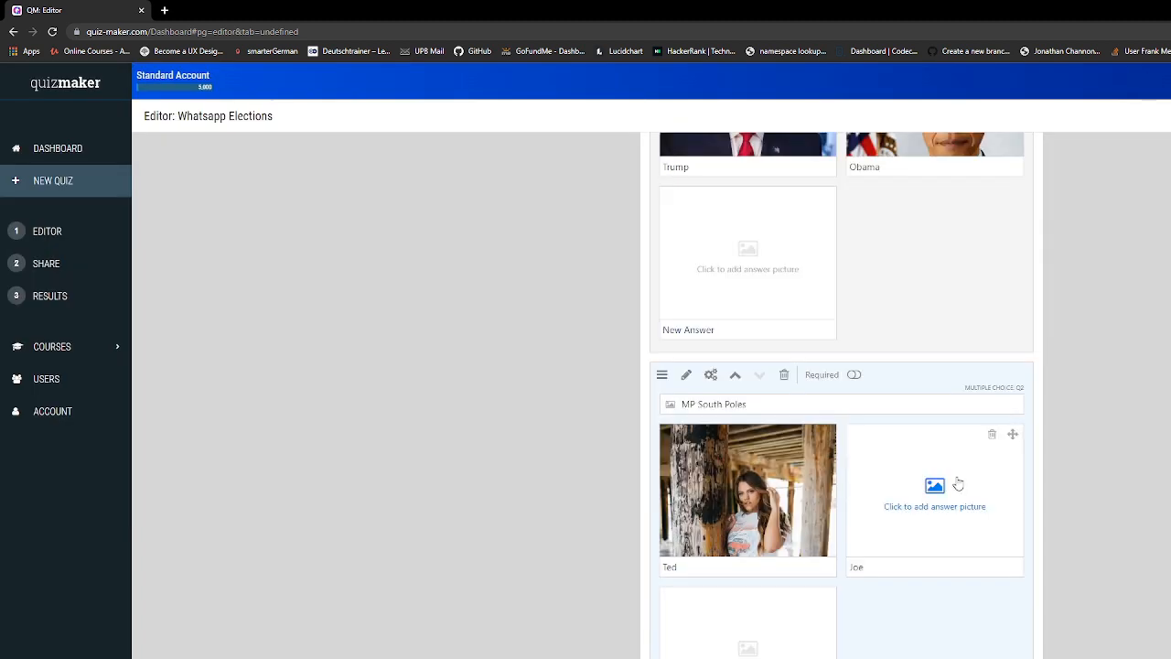
pyautogui.click(958, 483)
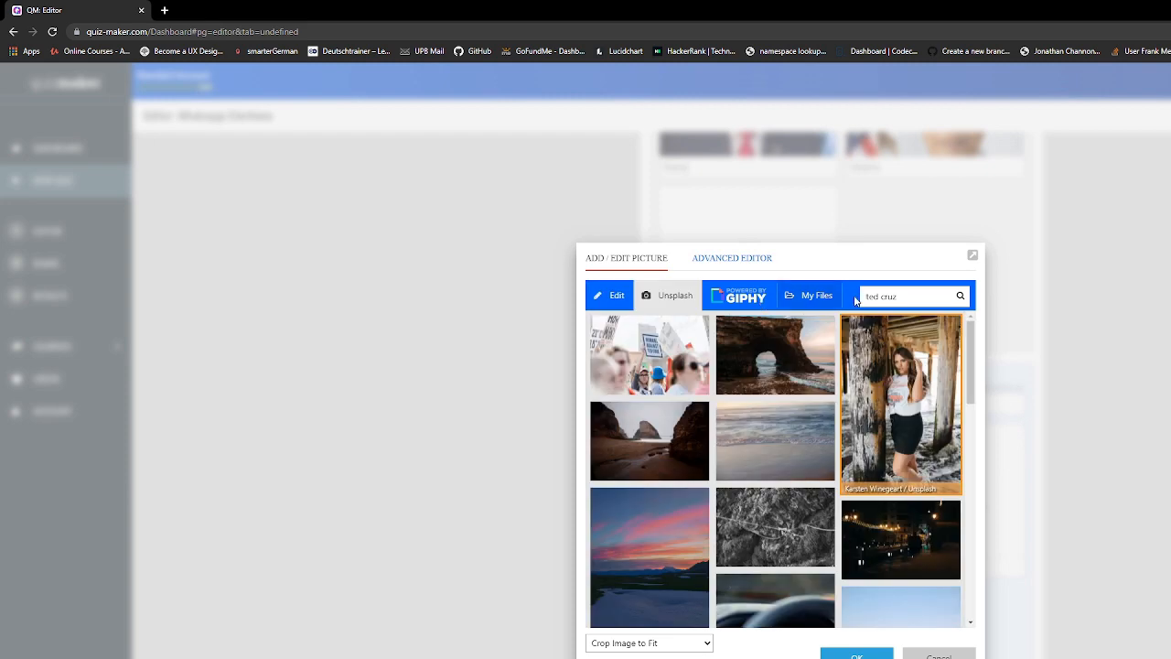
pyautogui.moveTo(900, 297); pyautogui.dragTo(834, 275)
pyautogui.write('Biden')
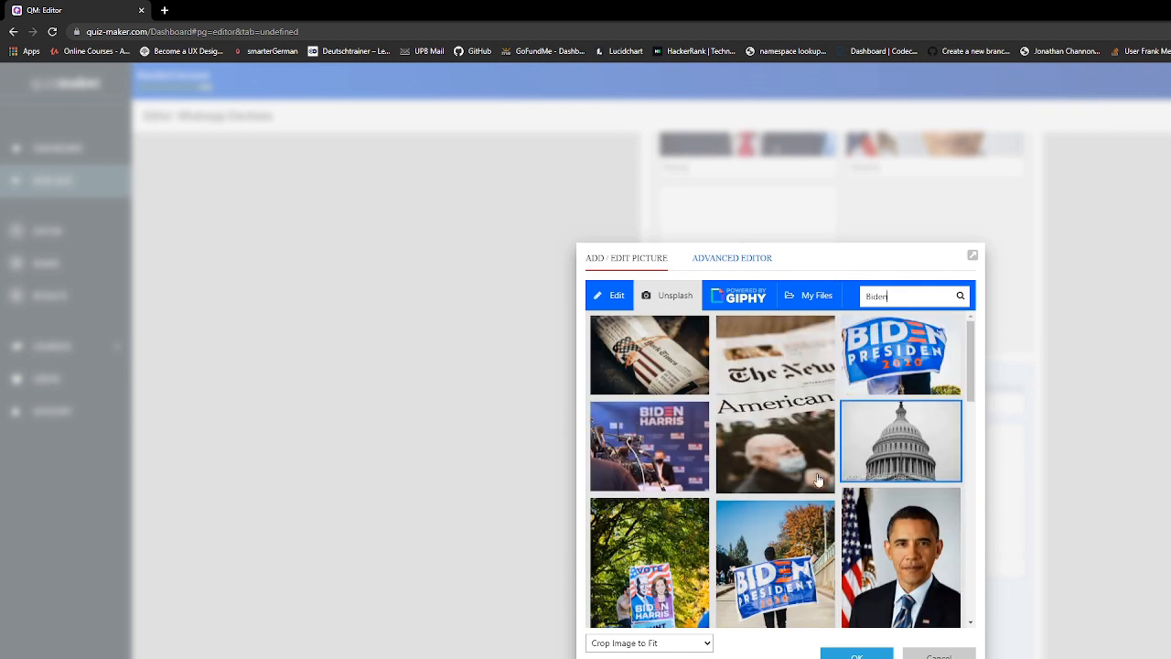
pyautogui.scroll(-8, 818, 480)
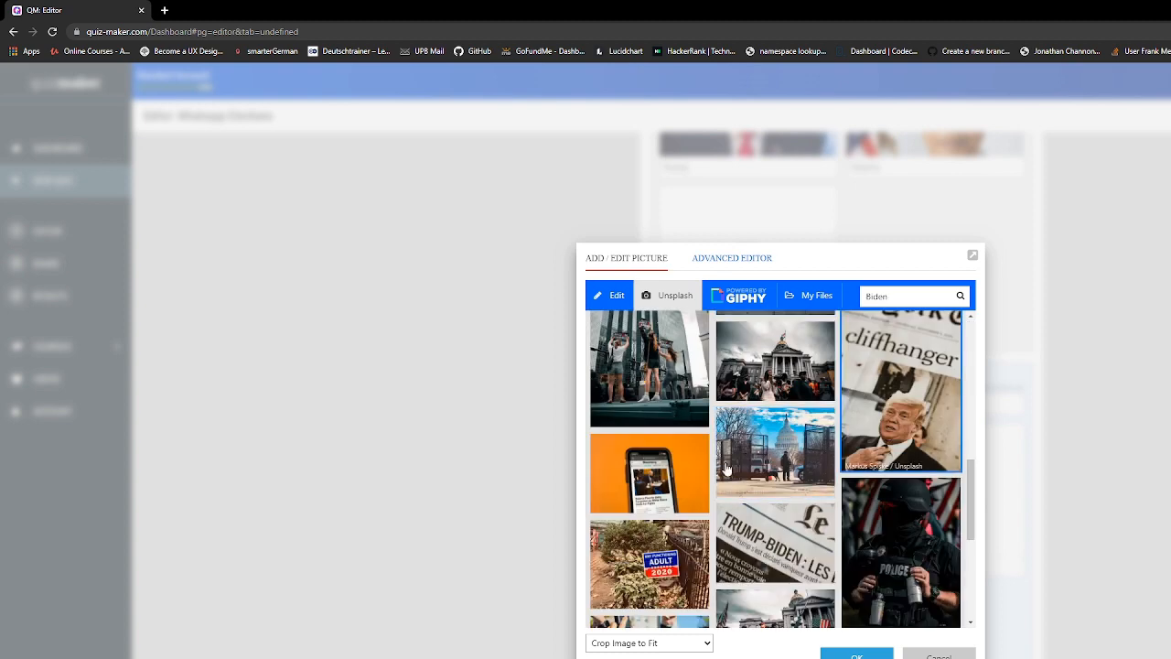
pyautogui.scroll(6, 723, 467)
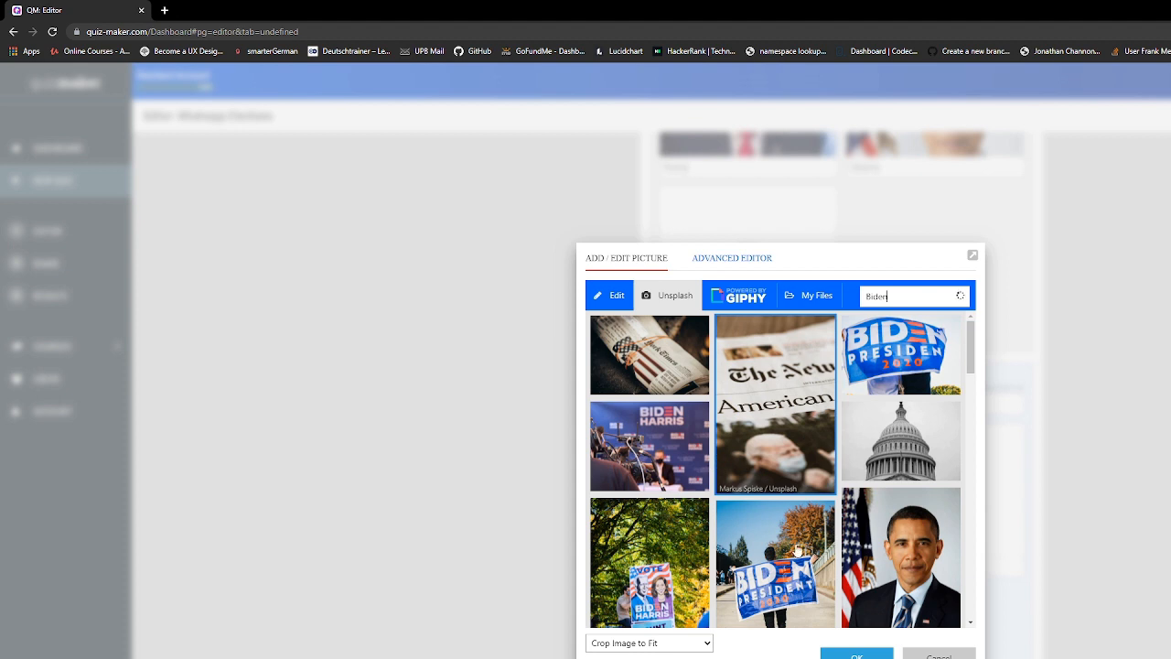
pyautogui.scroll(-1, 798, 549)
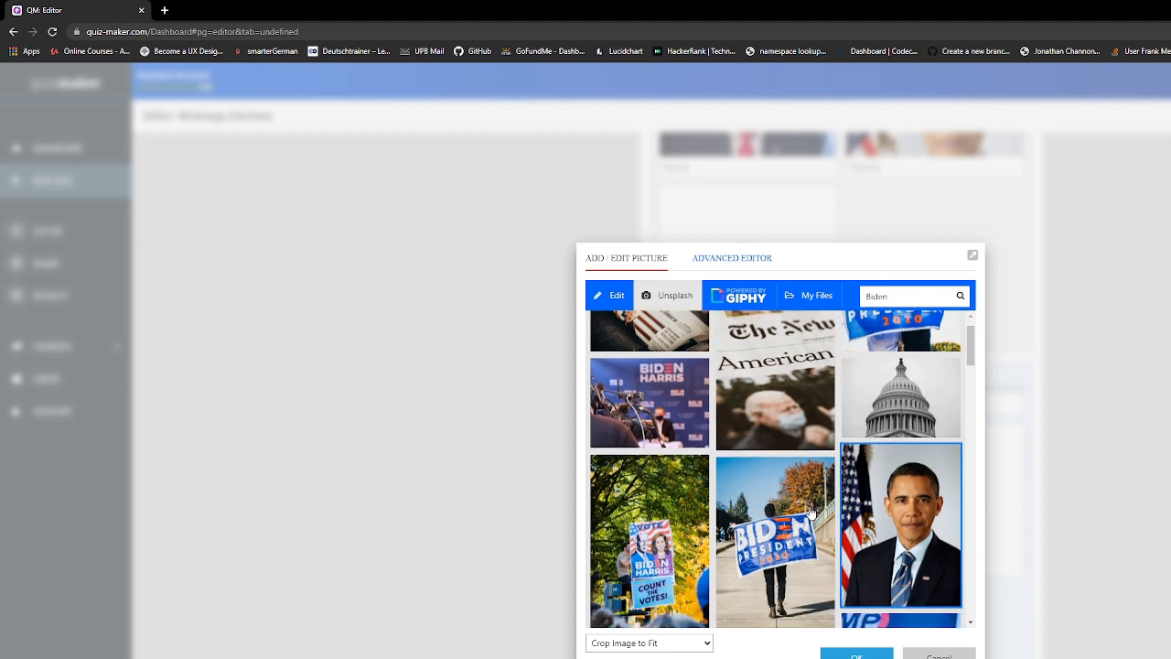
pyautogui.click(809, 512)
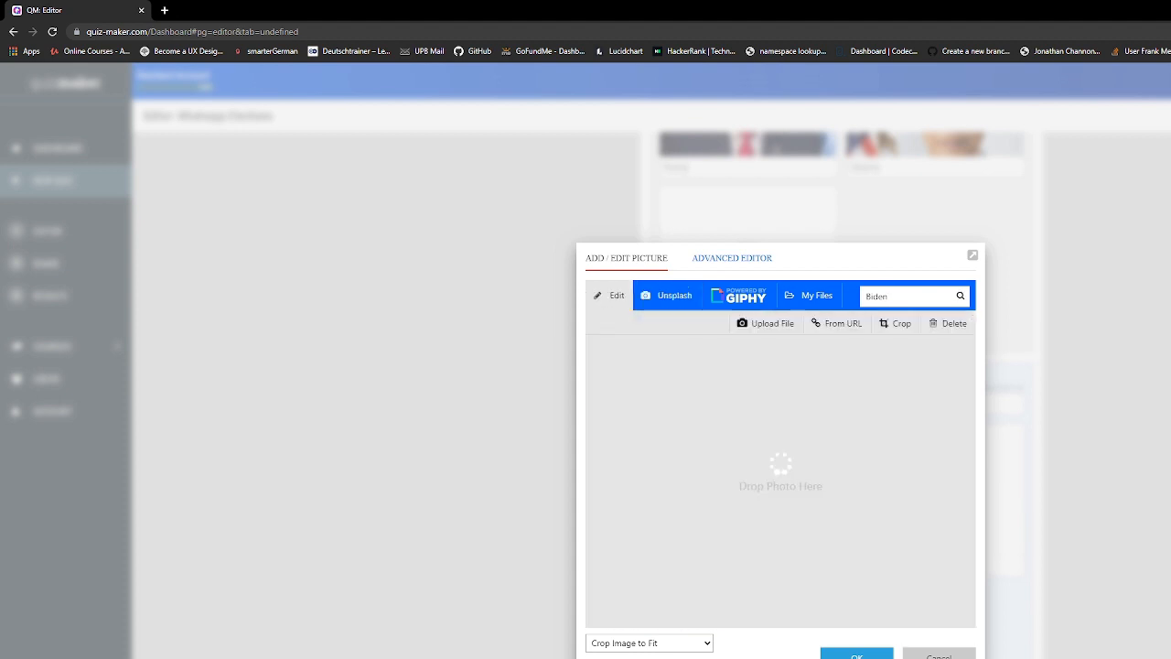
pyautogui.click(887, 652)
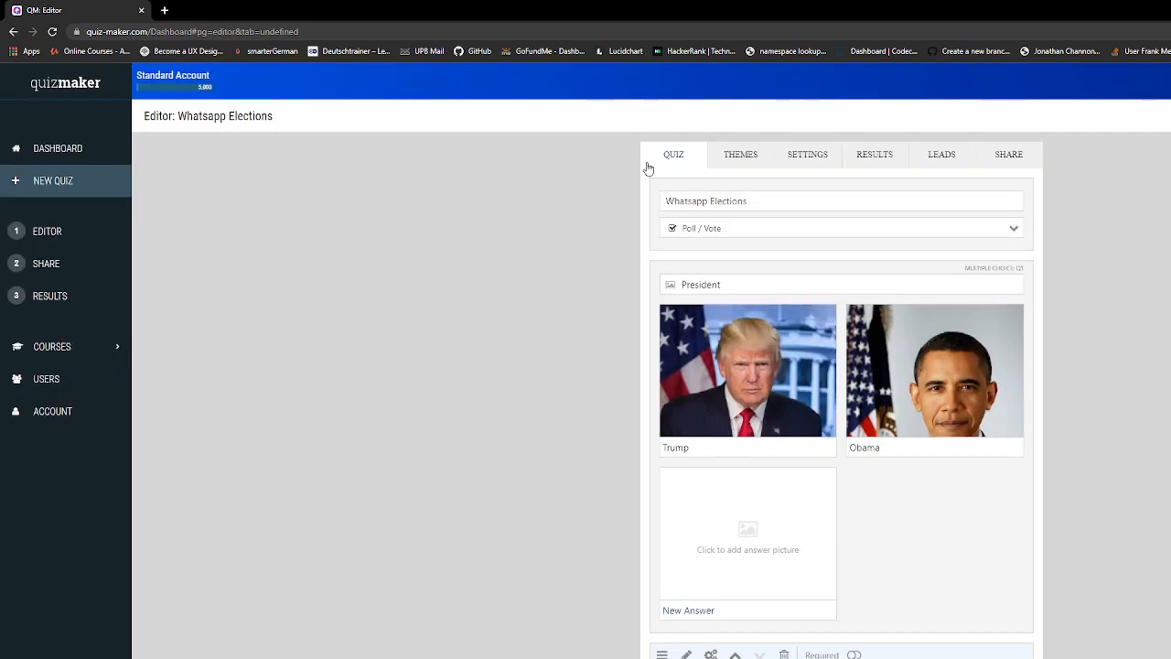
# Open the poll's themes, waiting out Chrome's unresponsive-page prompt until Blue Skies and Technology appear
pyautogui.click(719, 151)
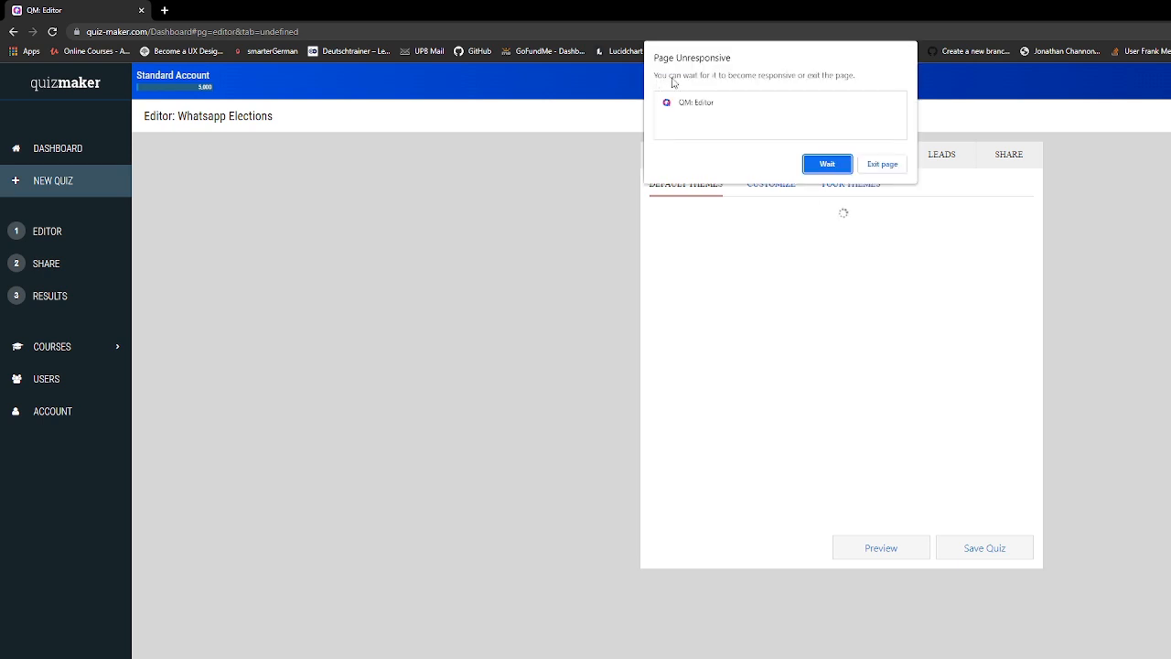
pyautogui.click(826, 164)
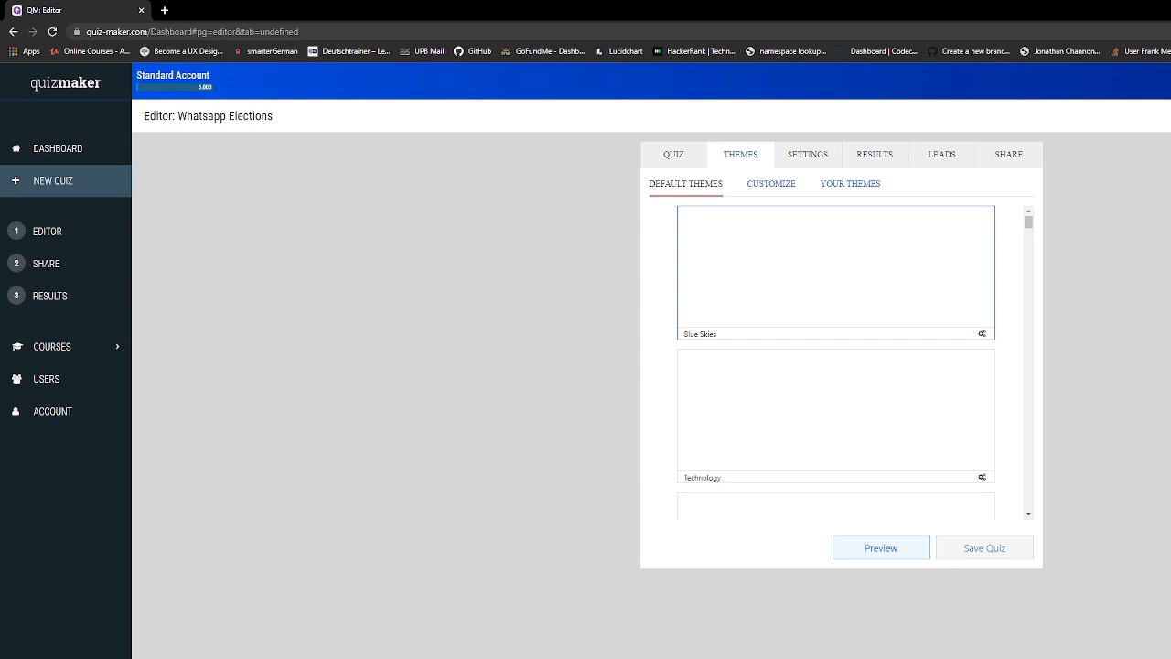
pyautogui.scroll(-4, 951, 380)
pyautogui.scroll(4, 953, 380)
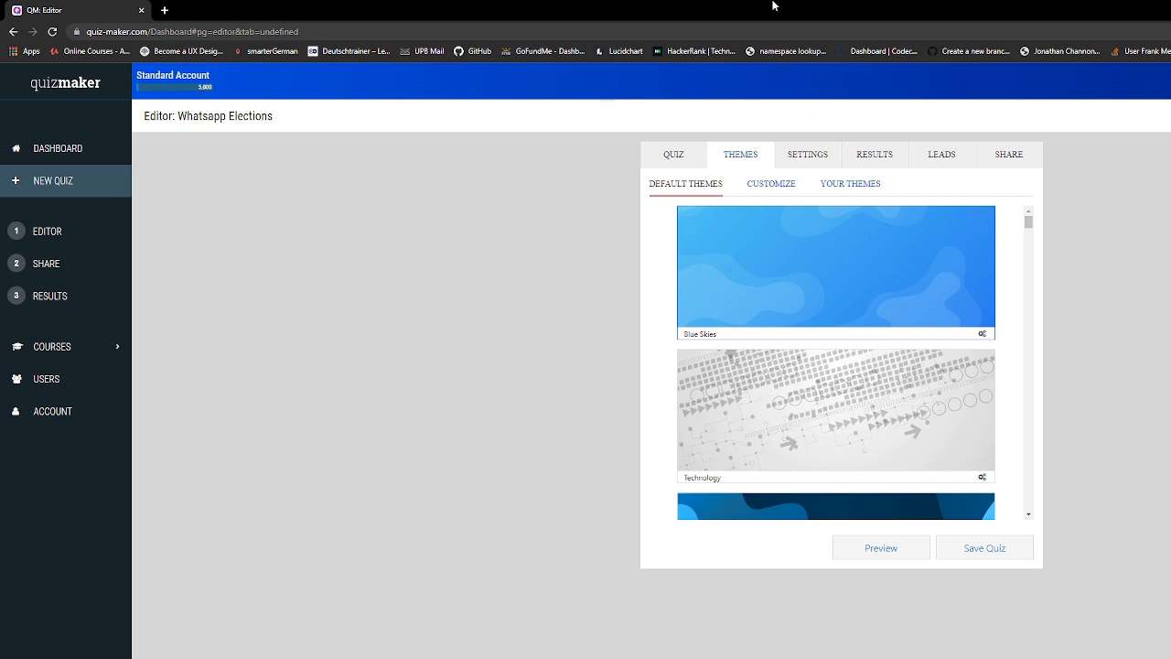
# Switch on the Progress Bar in the Whatsapp Elections poll settings
pyautogui.click(818, 159)
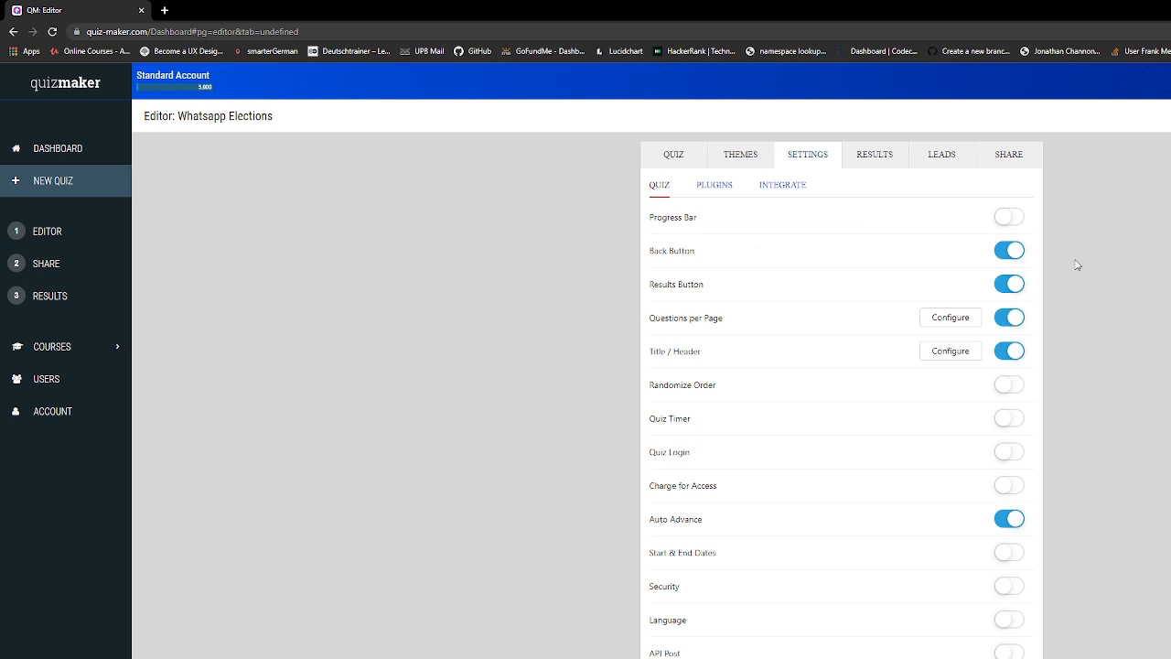
pyautogui.click(1011, 221)
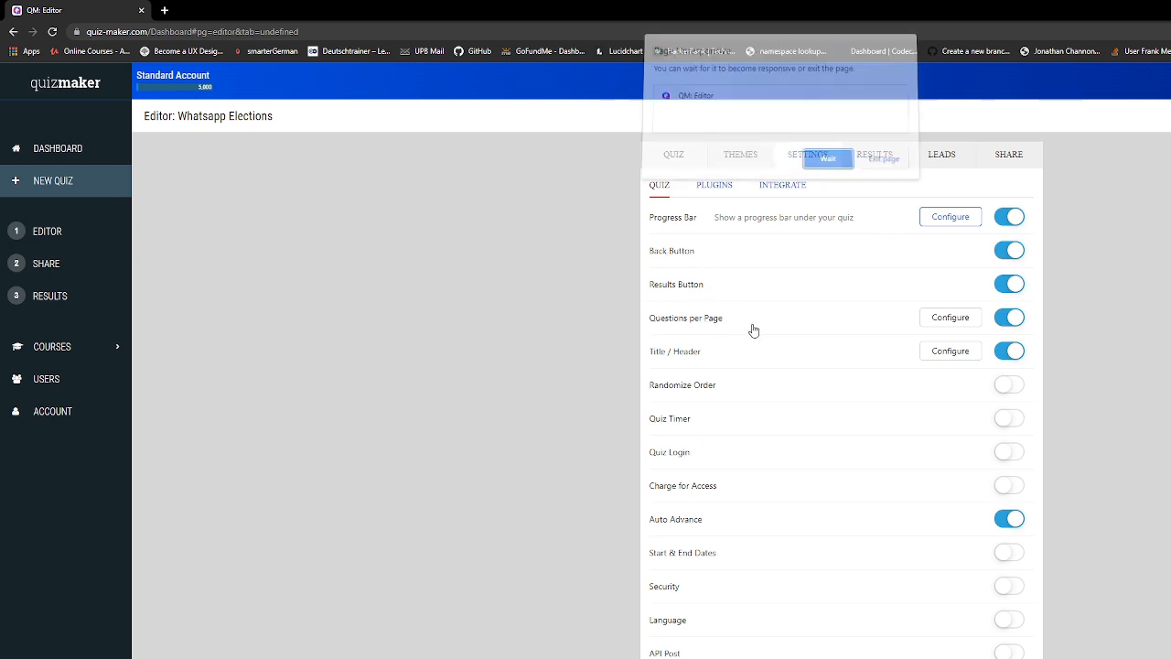
# Wait out the unresponsive-page prompt and make the progress bar show numbered pages
pyautogui.click(826, 161)
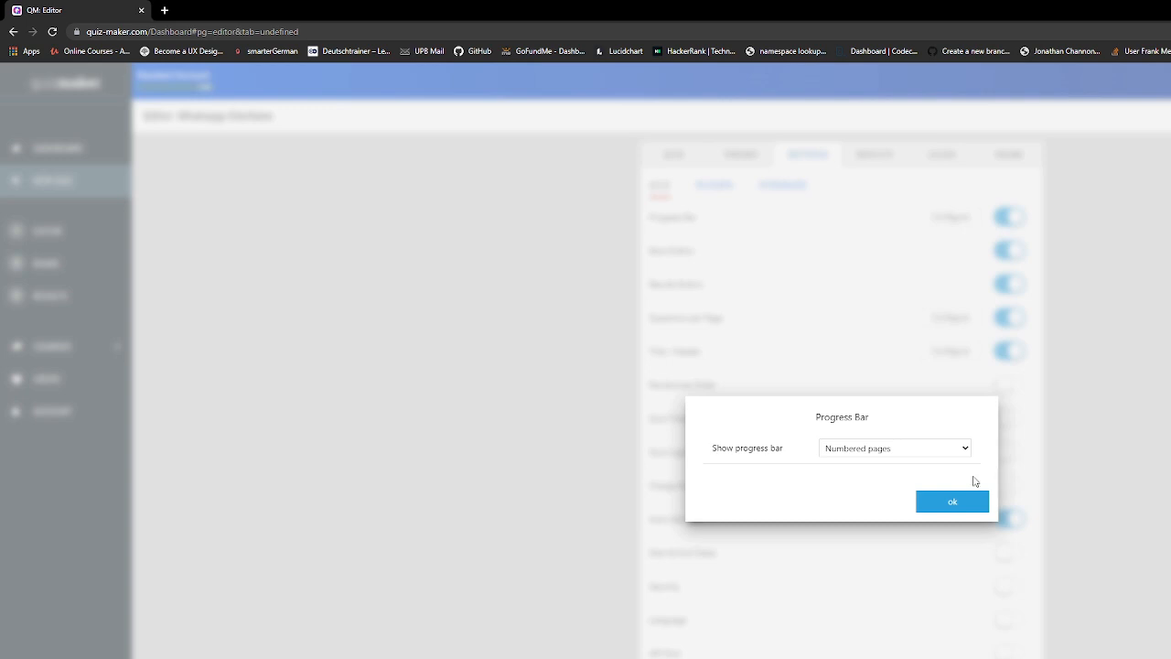
pyautogui.click(952, 502)
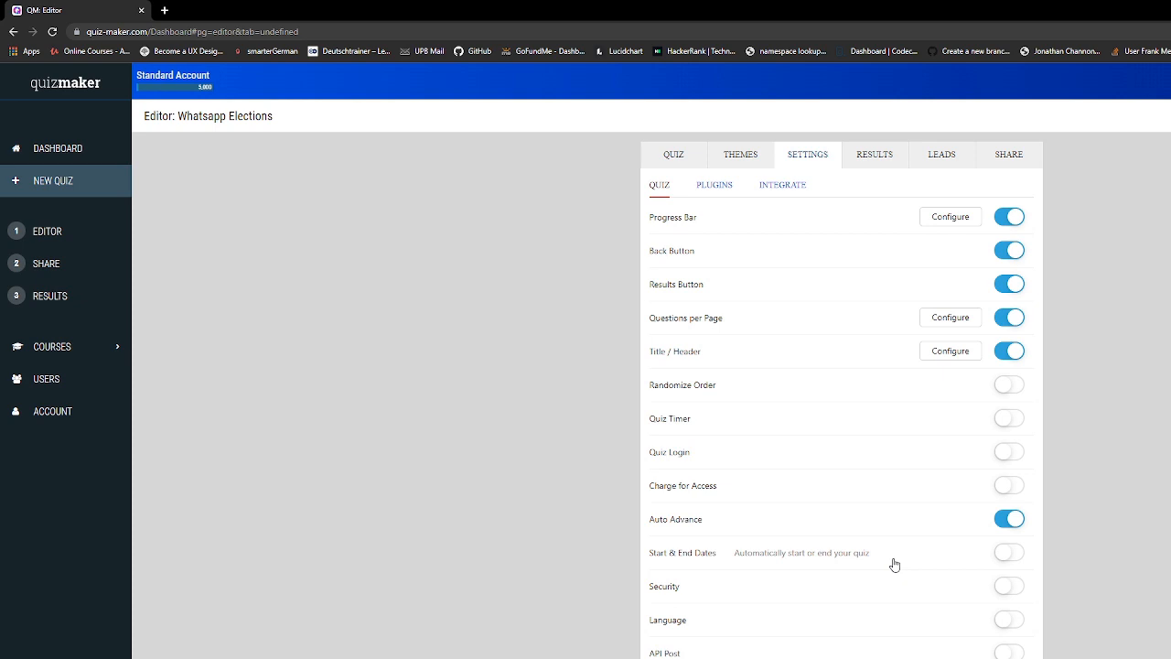
# Turn on Start & End Dates with the poll starting Jan 12, 2022 at 07:00
pyautogui.click(1007, 554)
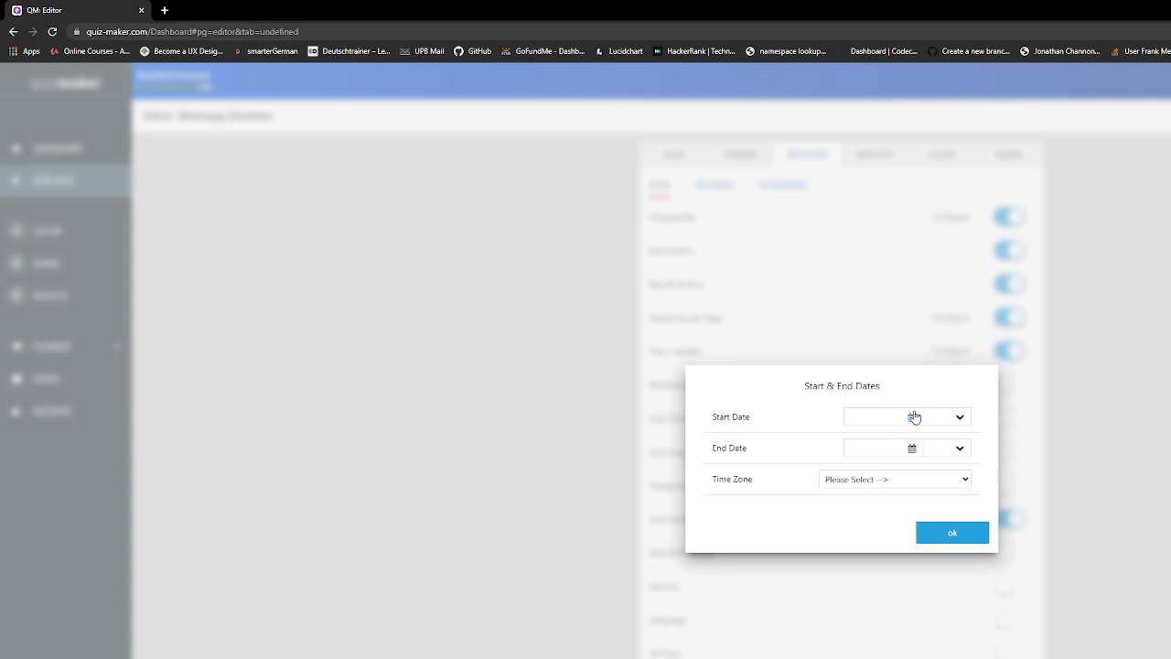
pyautogui.click(912, 418)
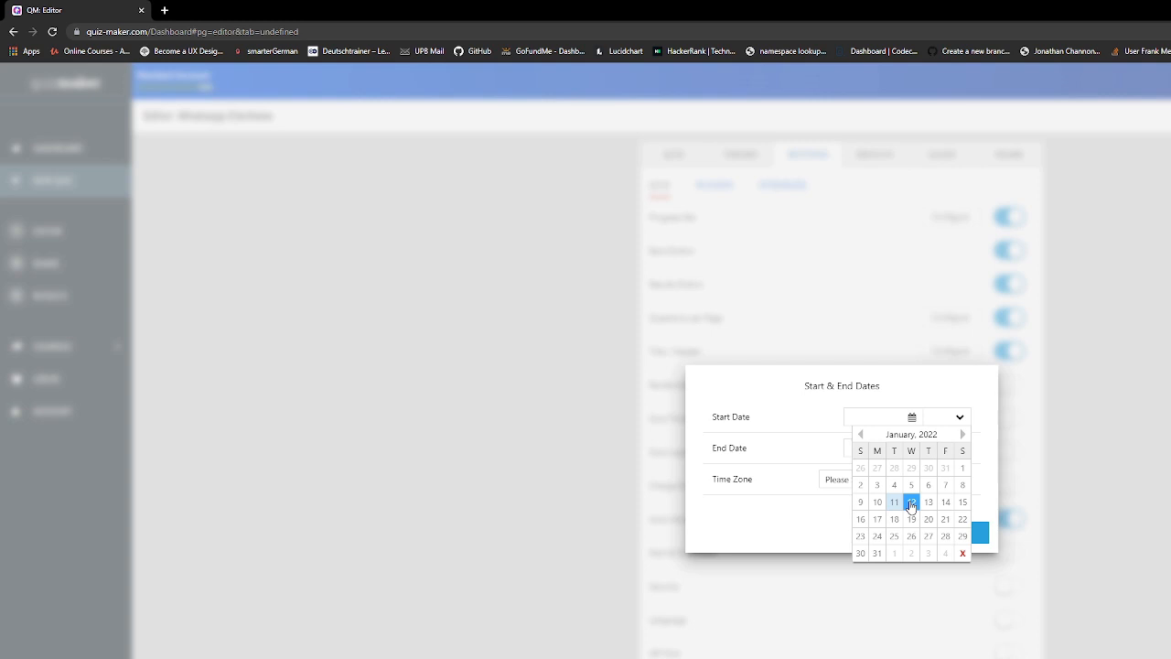
pyautogui.click(958, 419)
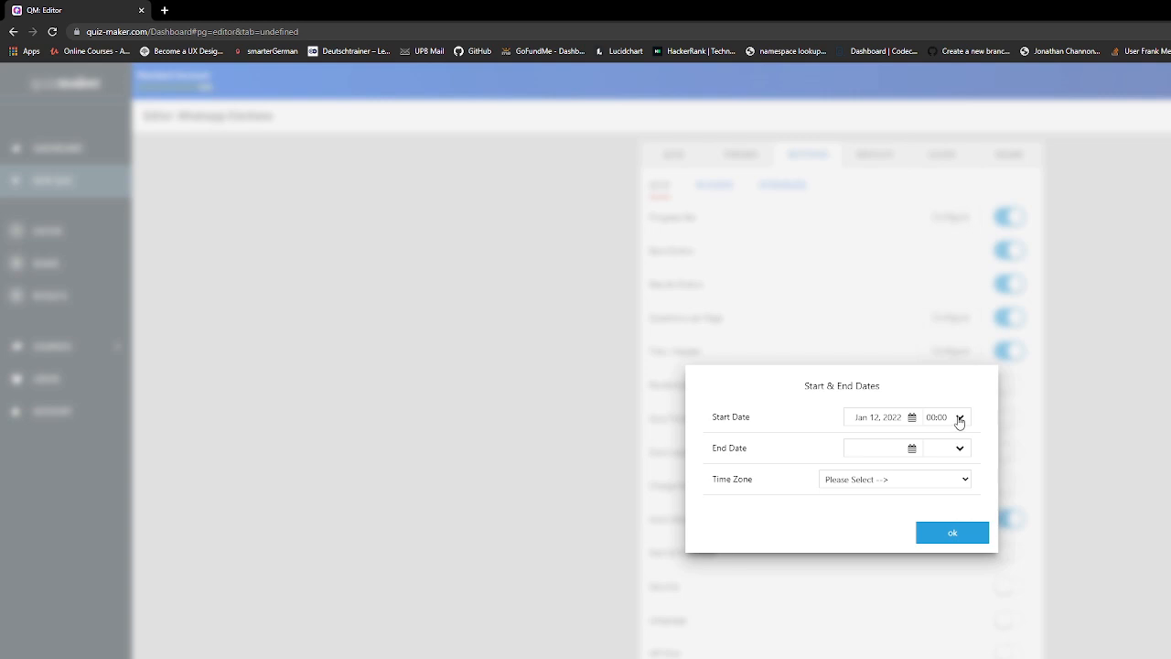
pyautogui.click(959, 419)
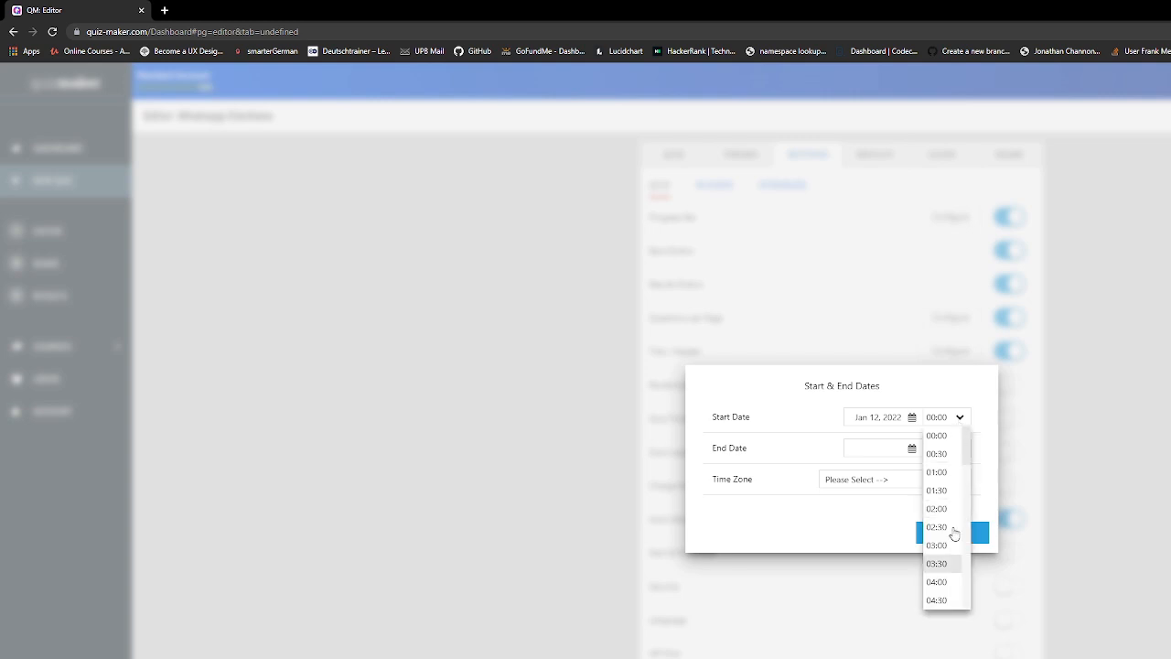
pyautogui.scroll(-6, 954, 533)
pyautogui.scroll(2, 945, 504)
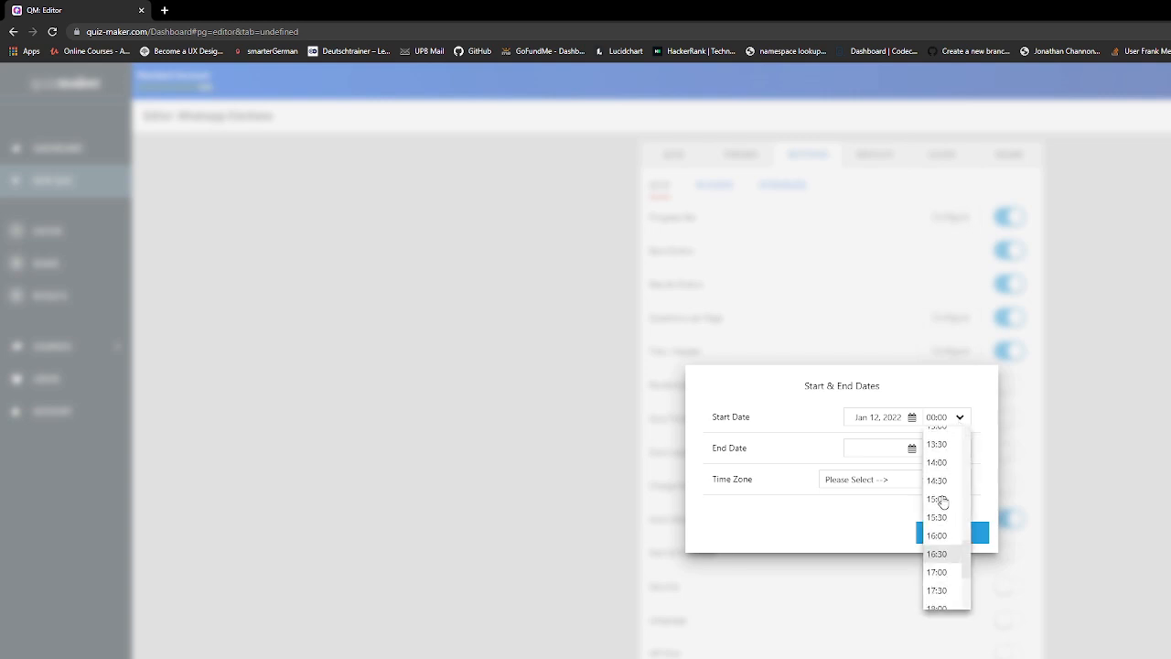
pyautogui.scroll(3, 942, 501)
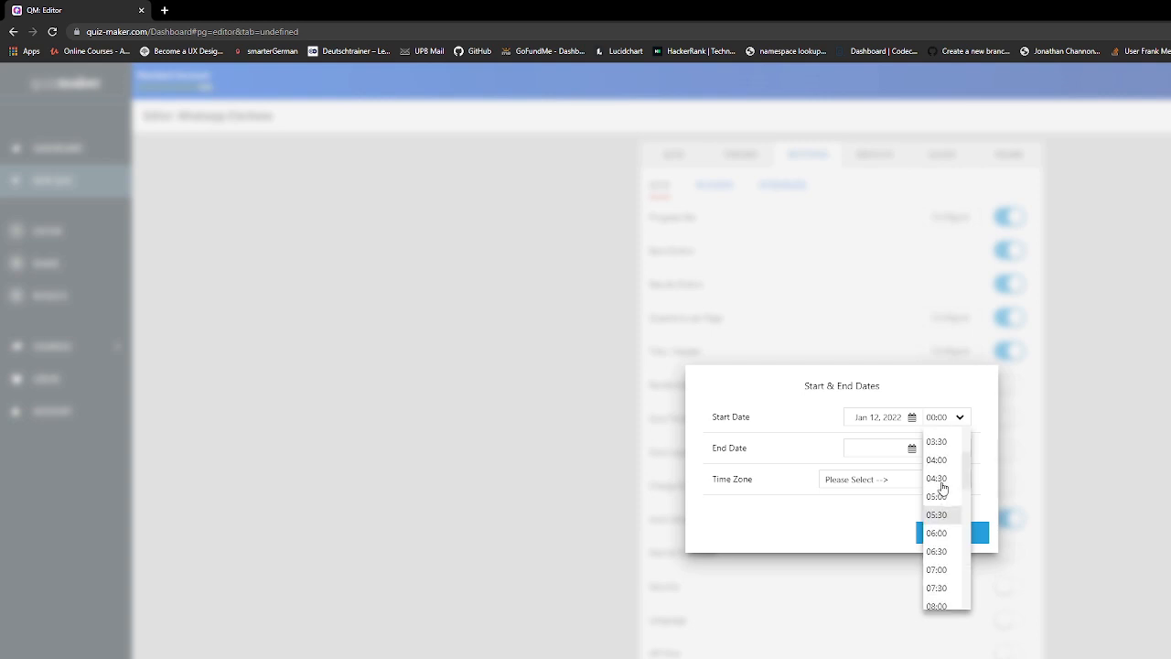
pyautogui.click(938, 570)
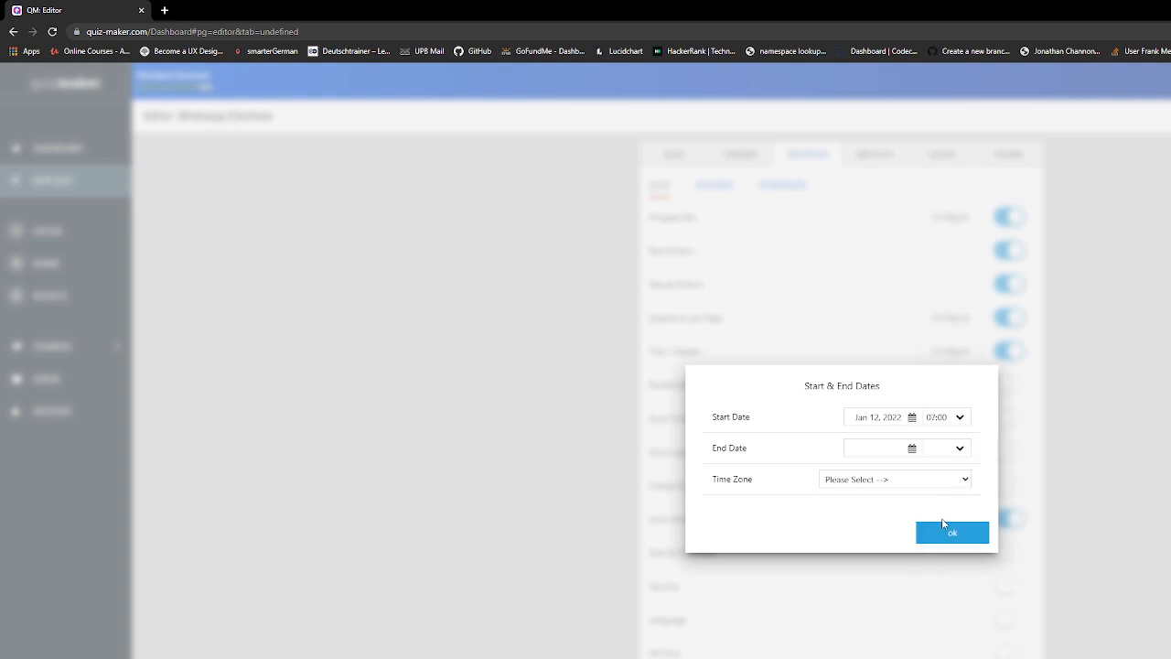
# Set the end to Jan 12, 2022 at 19:00, Greenwich Mean Time, and confirm the dates
pyautogui.click(912, 450)
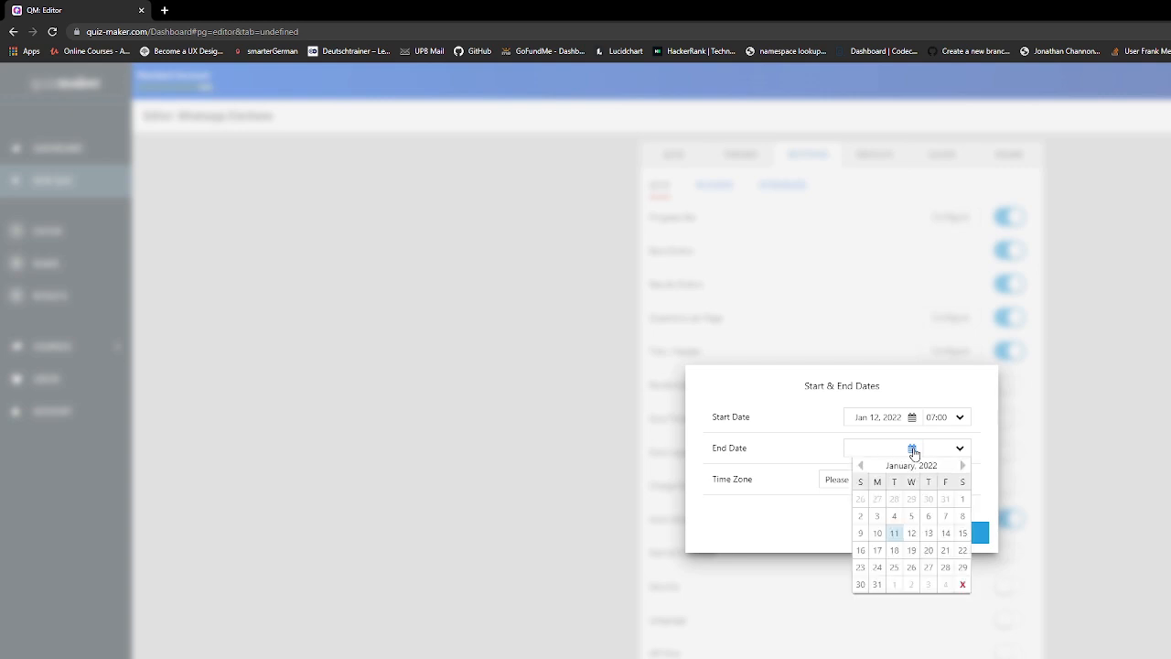
pyautogui.click(911, 552)
pyautogui.click(913, 534)
pyautogui.click(962, 451)
pyautogui.click(965, 449)
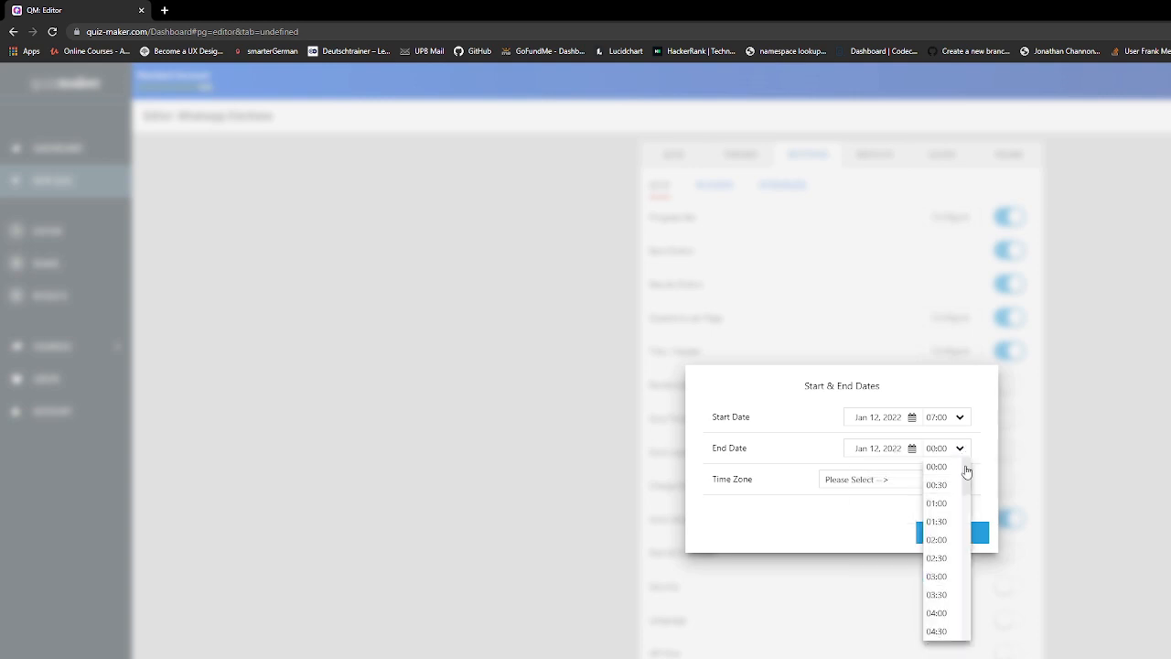
pyautogui.scroll(-3, 968, 494)
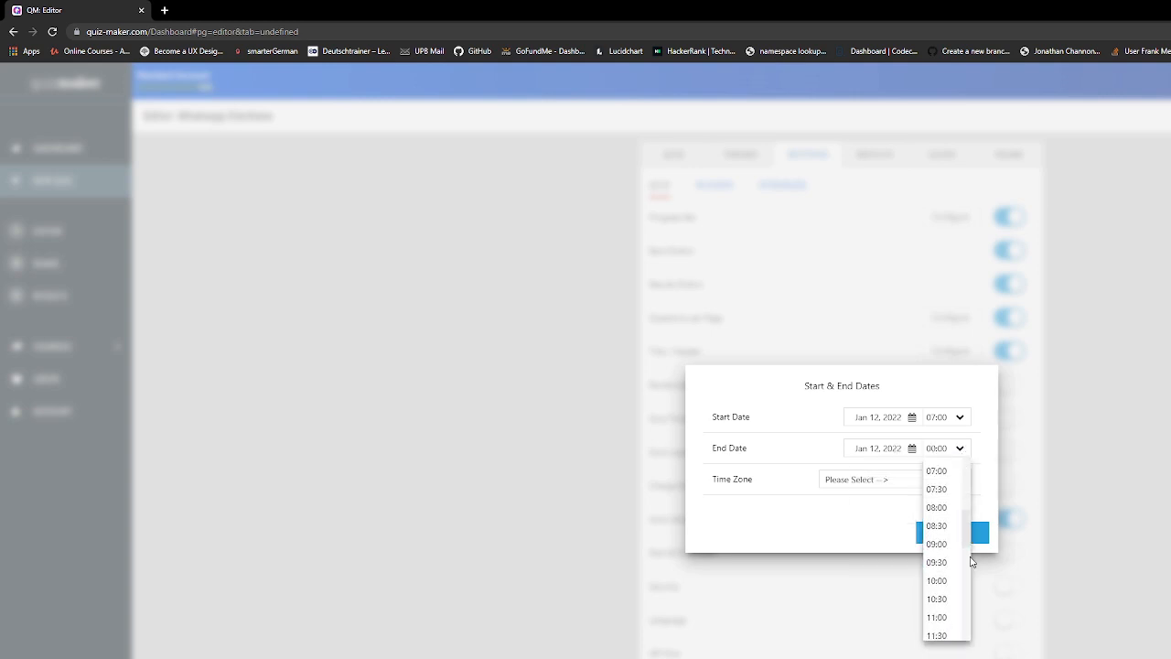
pyautogui.scroll(-3, 956, 595)
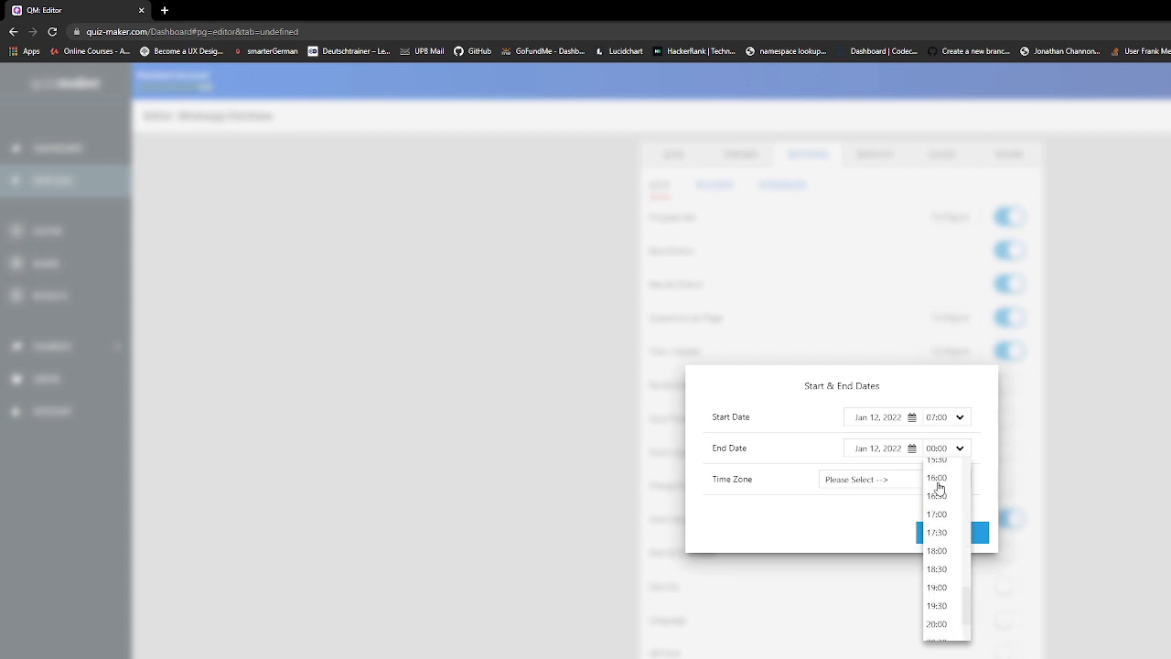
pyautogui.click(936, 586)
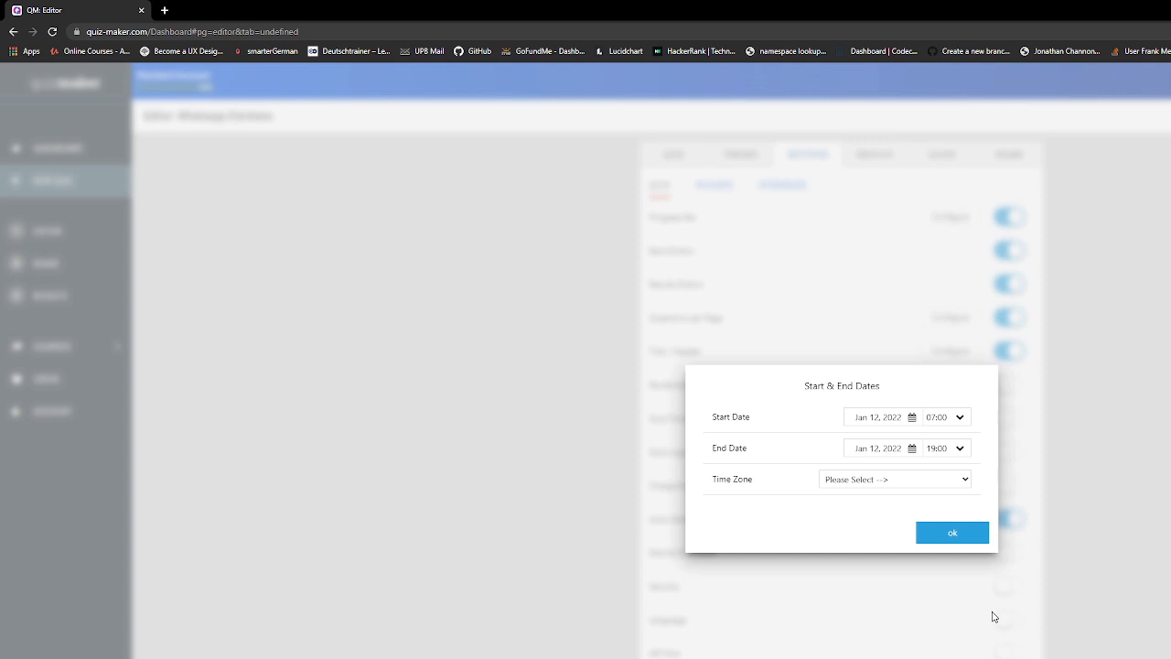
pyautogui.click(992, 617)
pyautogui.click(930, 533)
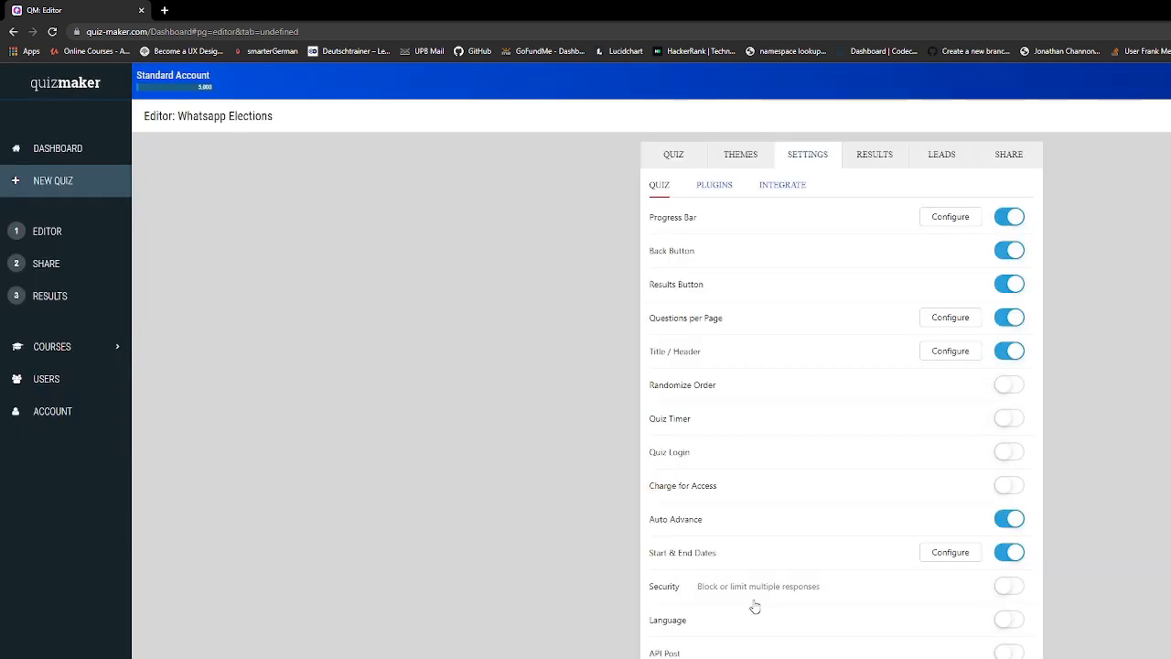
# Enable Security with heavy blocking of multiple responses, 1 vote per voter for all time
pyautogui.click(1008, 586)
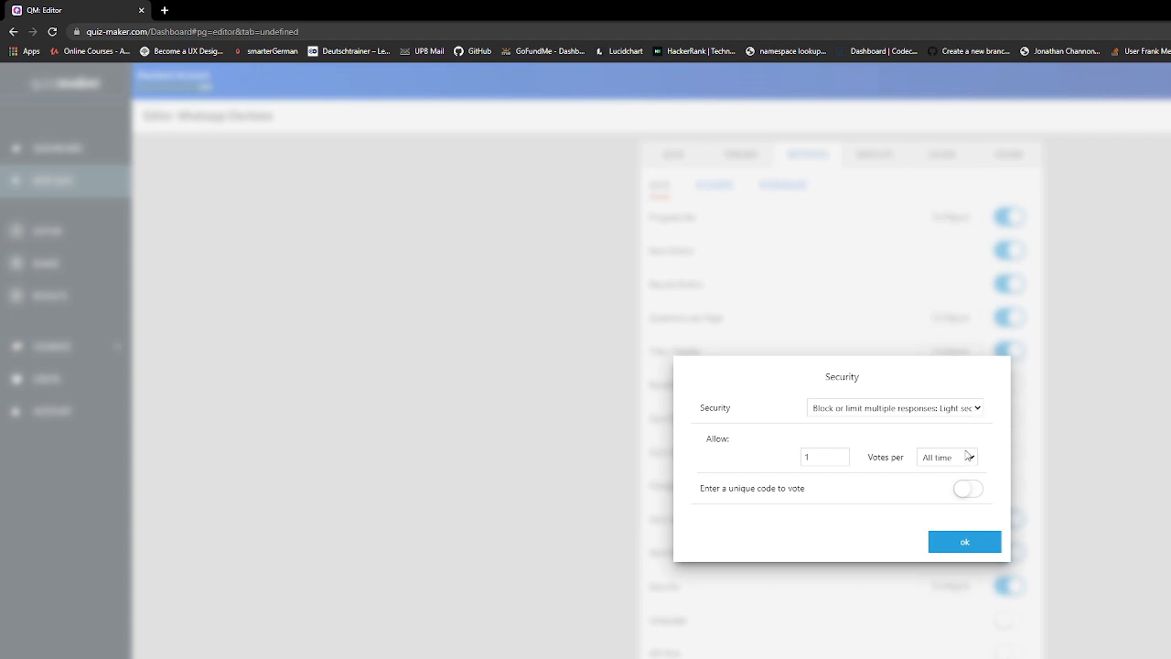
pyautogui.click(969, 455)
pyautogui.click(971, 452)
pyautogui.click(951, 542)
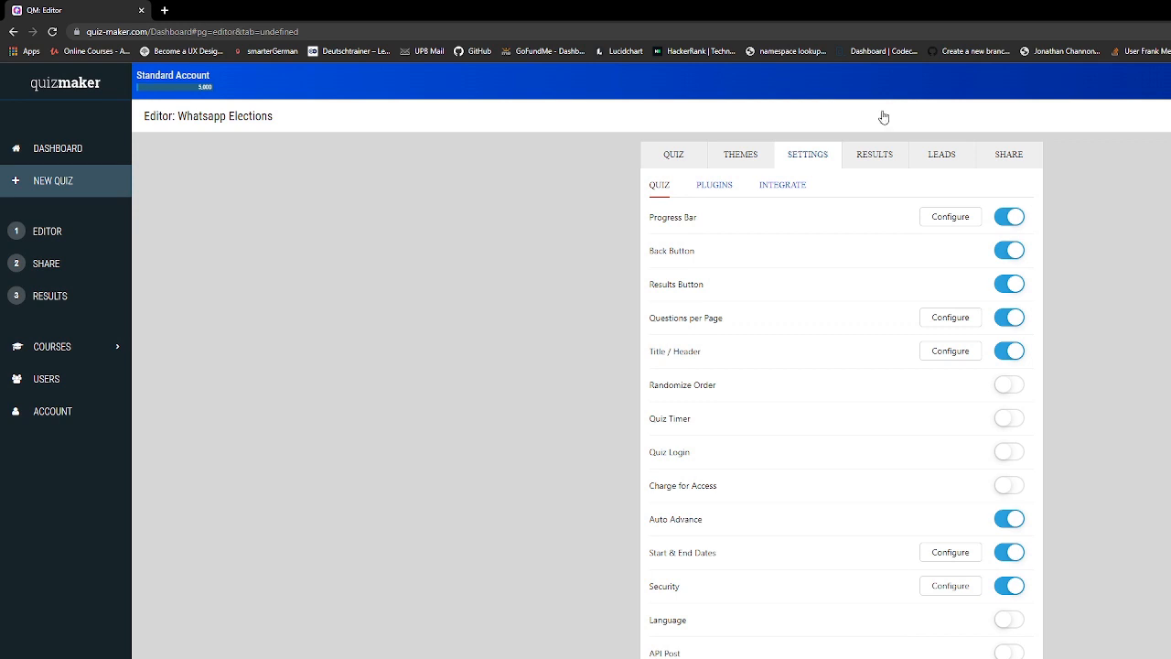
# Leave Show Answers switched off in the Results options and go to the Share page
pyautogui.click(864, 164)
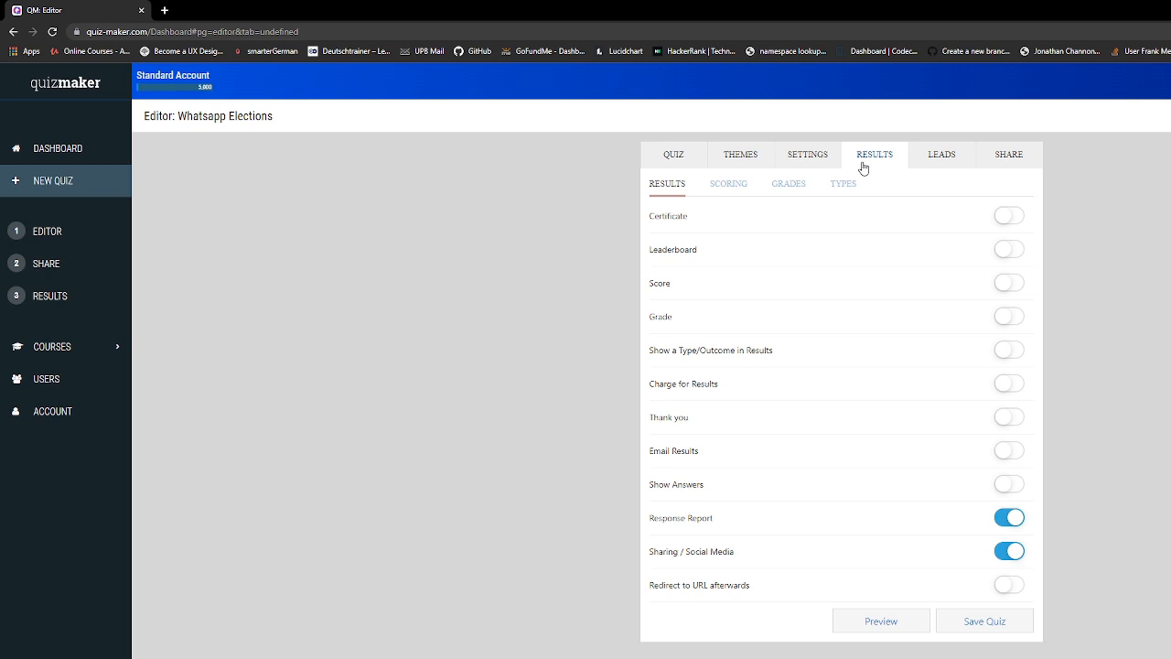
pyautogui.click(1009, 484)
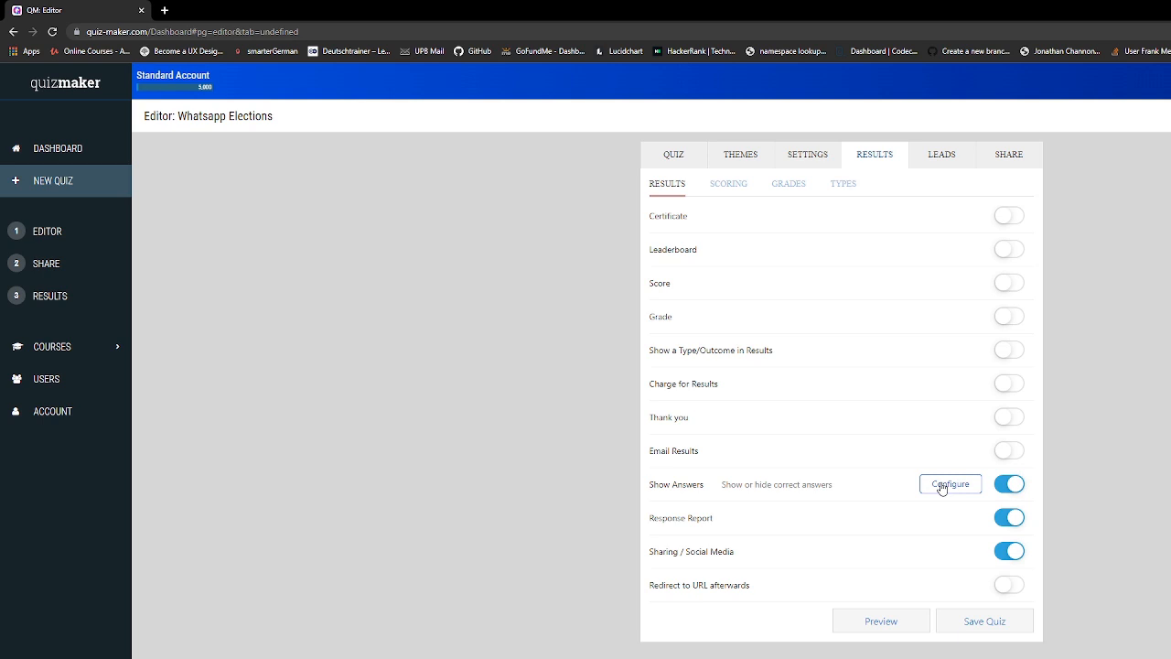
pyautogui.click(949, 484)
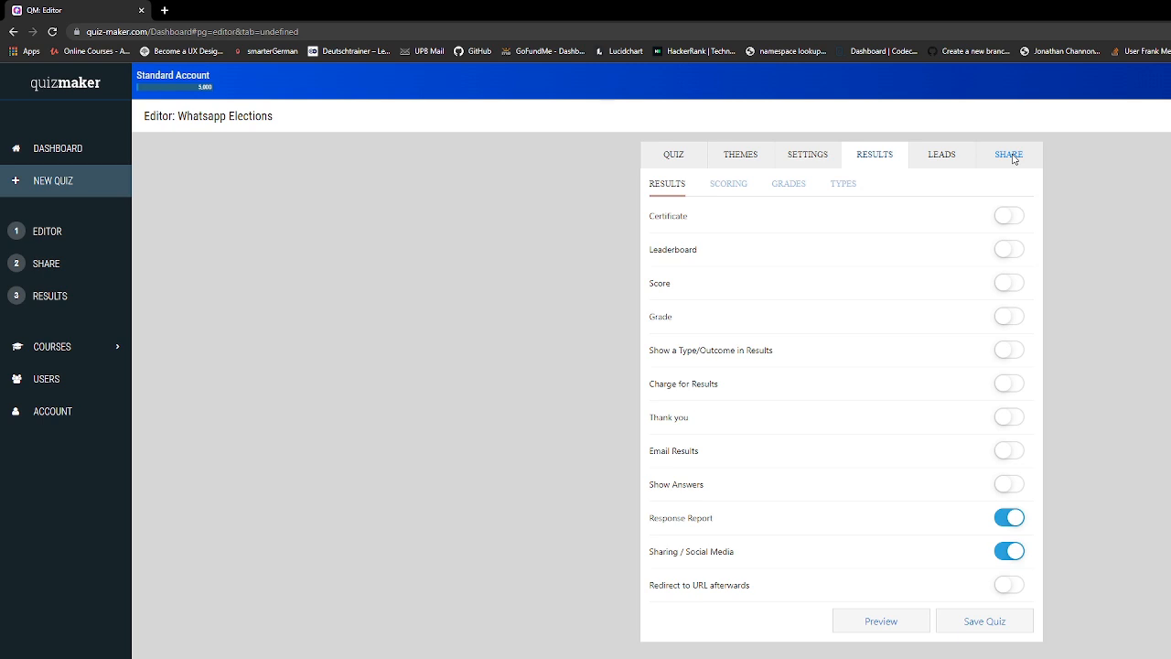
pyautogui.click(1010, 156)
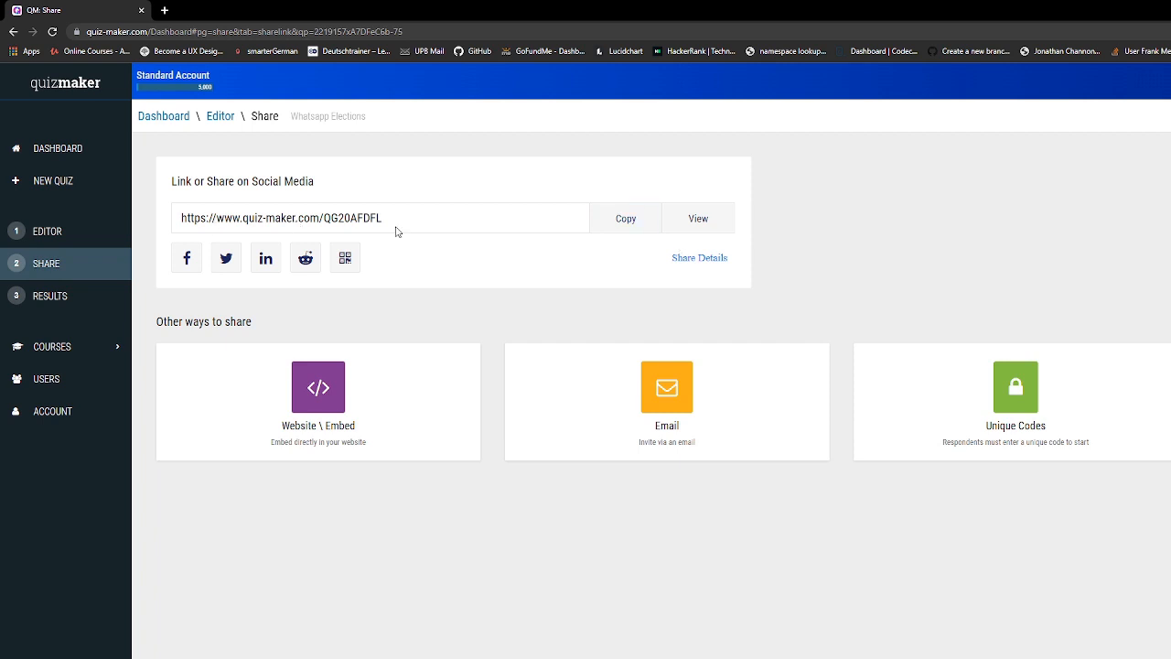
# Select the poll's share link and bring up the Unique Codes sharing options
pyautogui.click(209, 219)
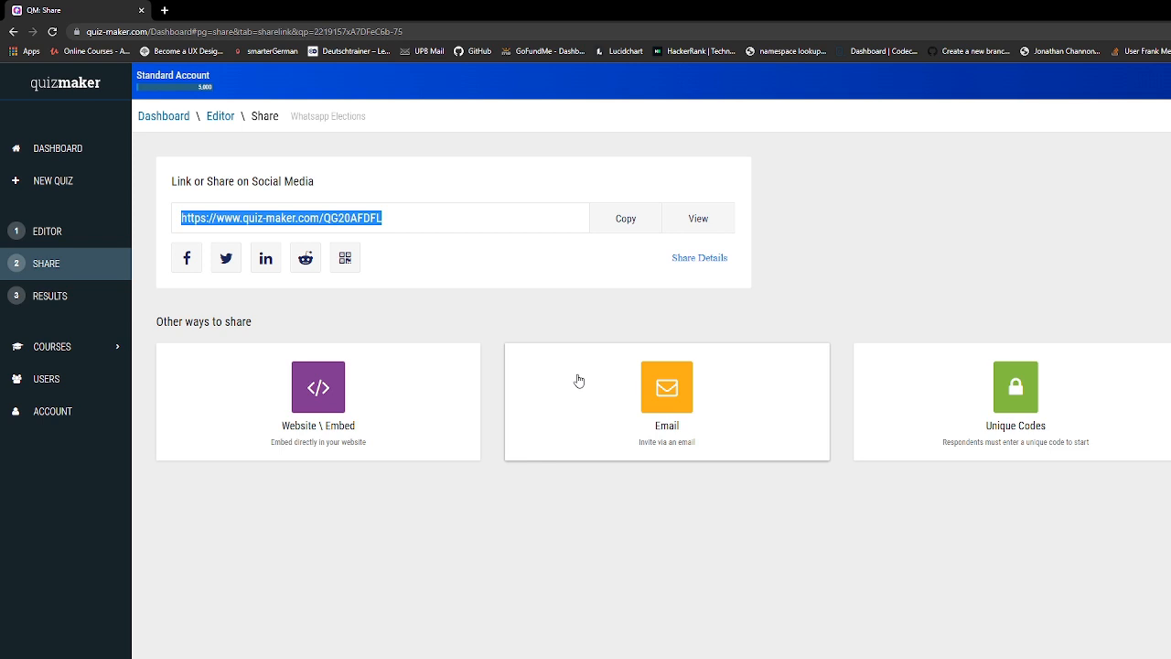
pyautogui.click(1031, 412)
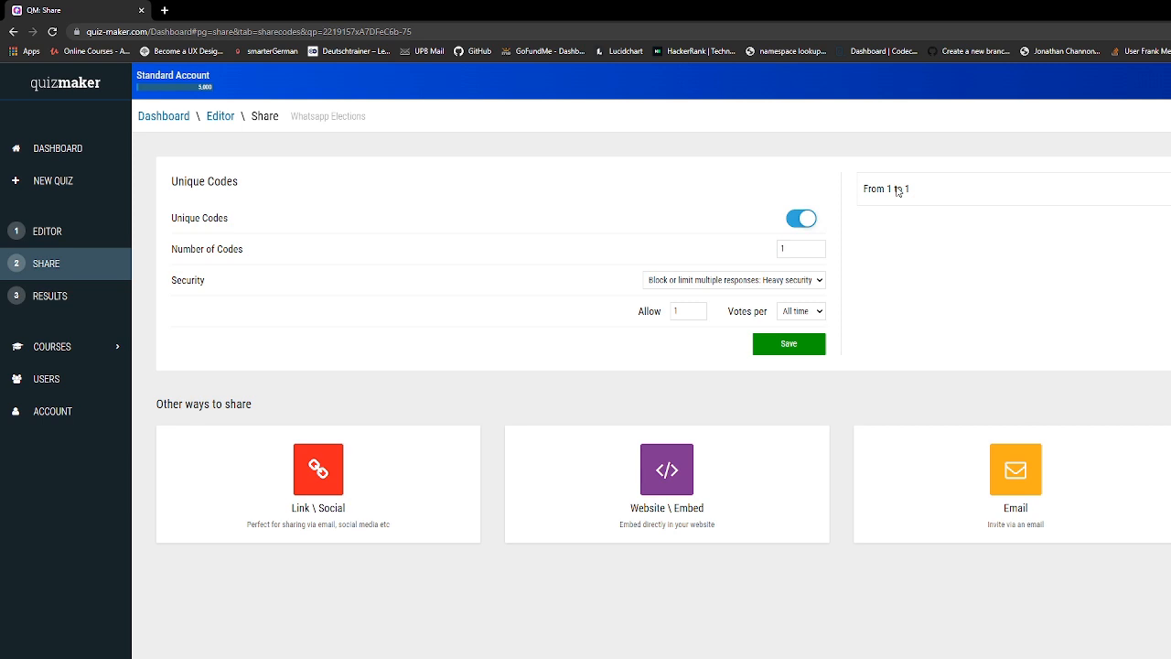
# Set Number of Codes to 10 and save the unique voting codes
pyautogui.doubleClick(794, 249)
pyautogui.write('10')
pyautogui.click(990, 298)
pyautogui.click(805, 346)
# Load a unique code link in a new tab, showing the poll not started until 1/12/2022
pyautogui.click(165, 10)
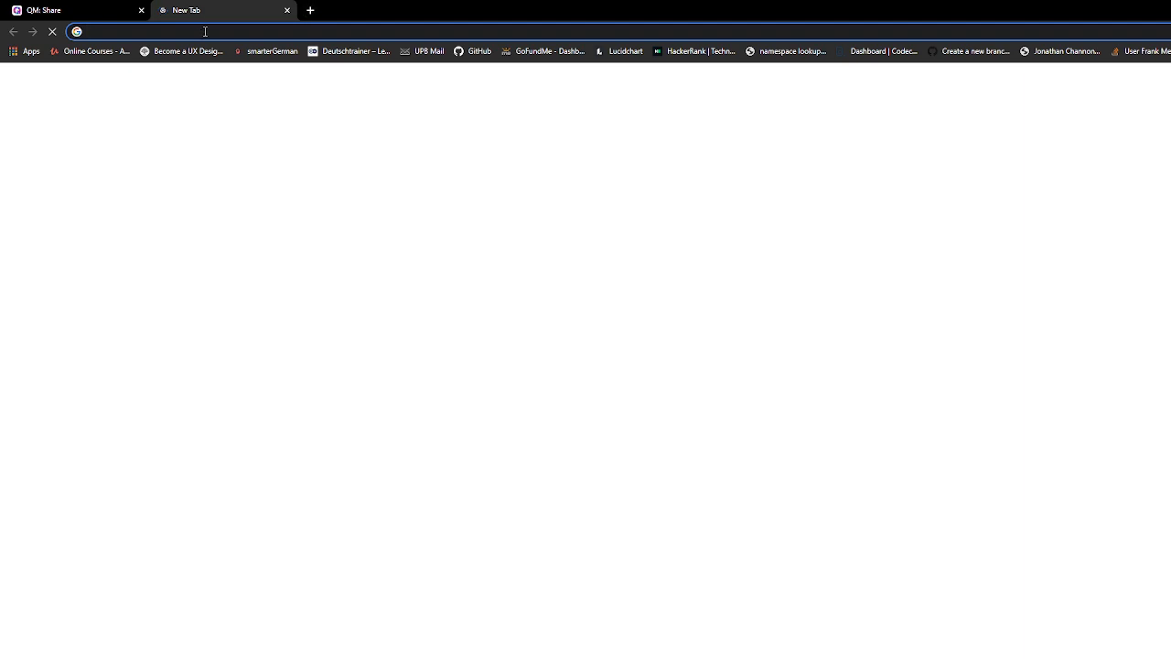
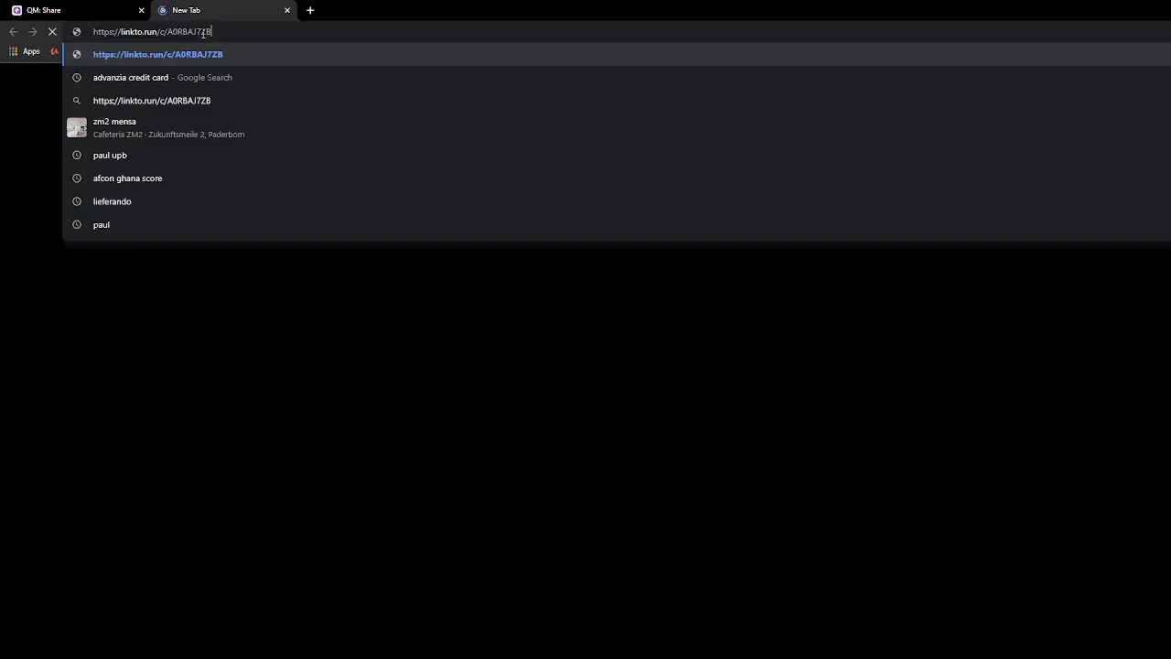
pyautogui.press('Return')
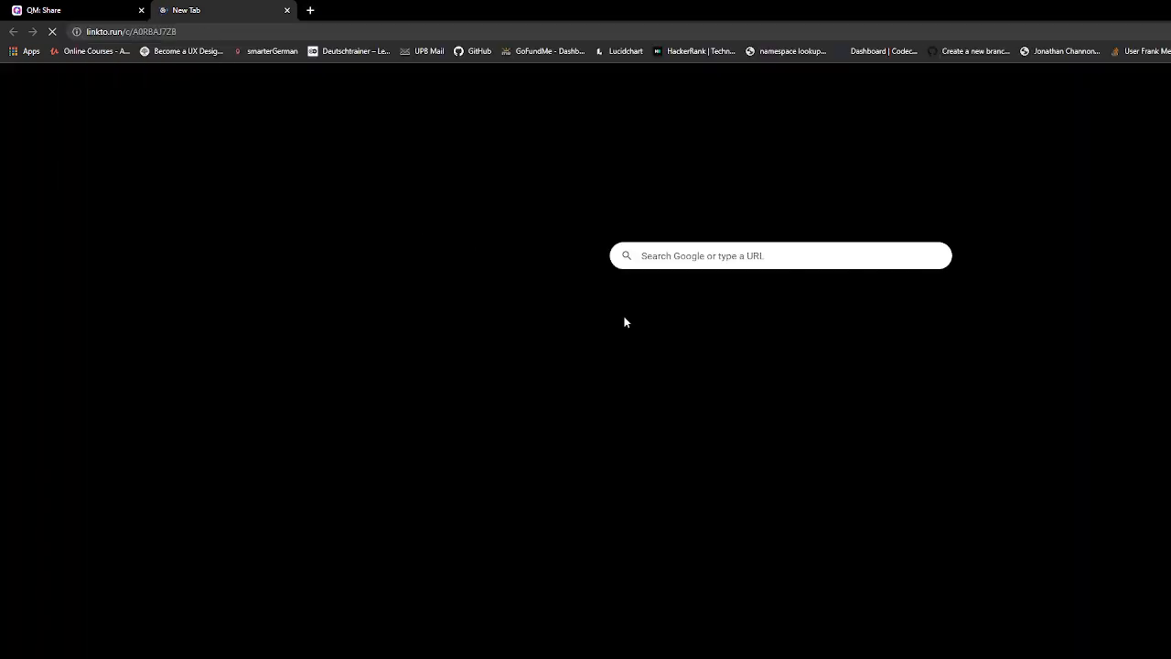
pyautogui.click(194, 32)
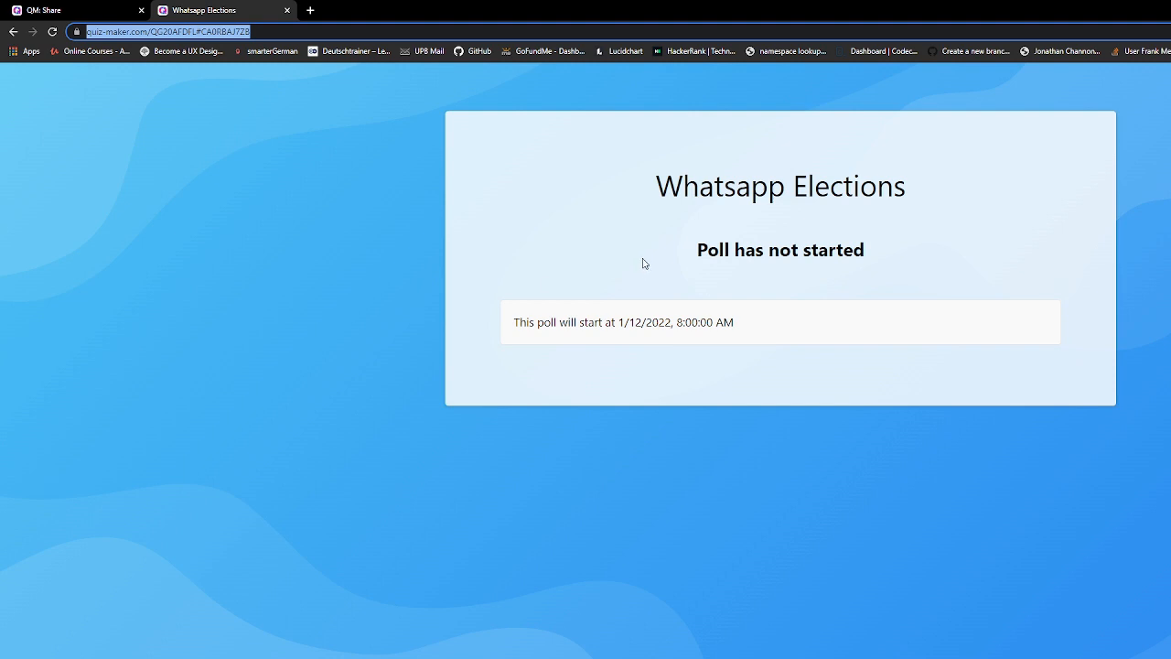
pyautogui.click(41, 11)
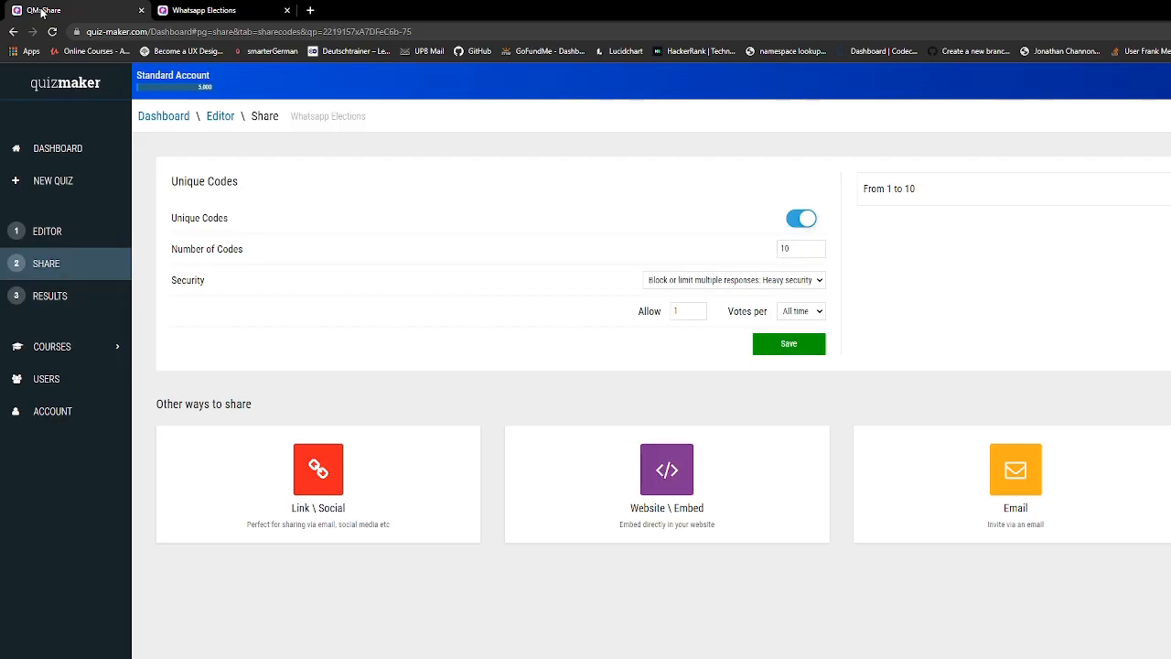
# Open the Whatsapp Elections results from the dashboard as bar charts
pyautogui.click(54, 152)
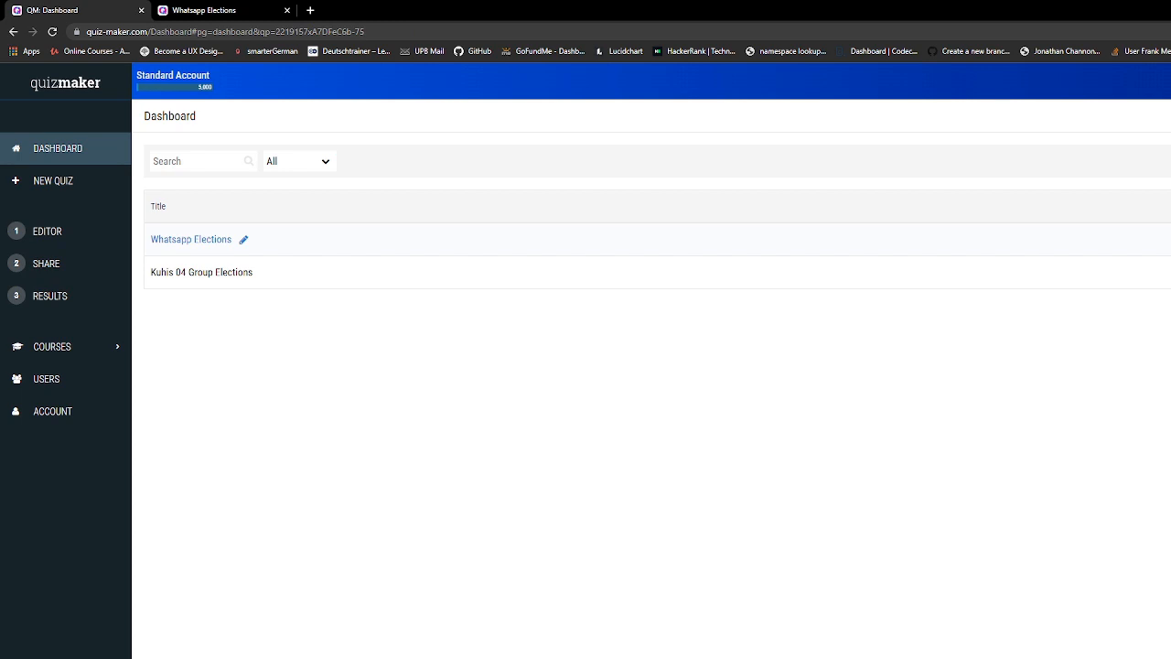
pyautogui.click(1170, 240)
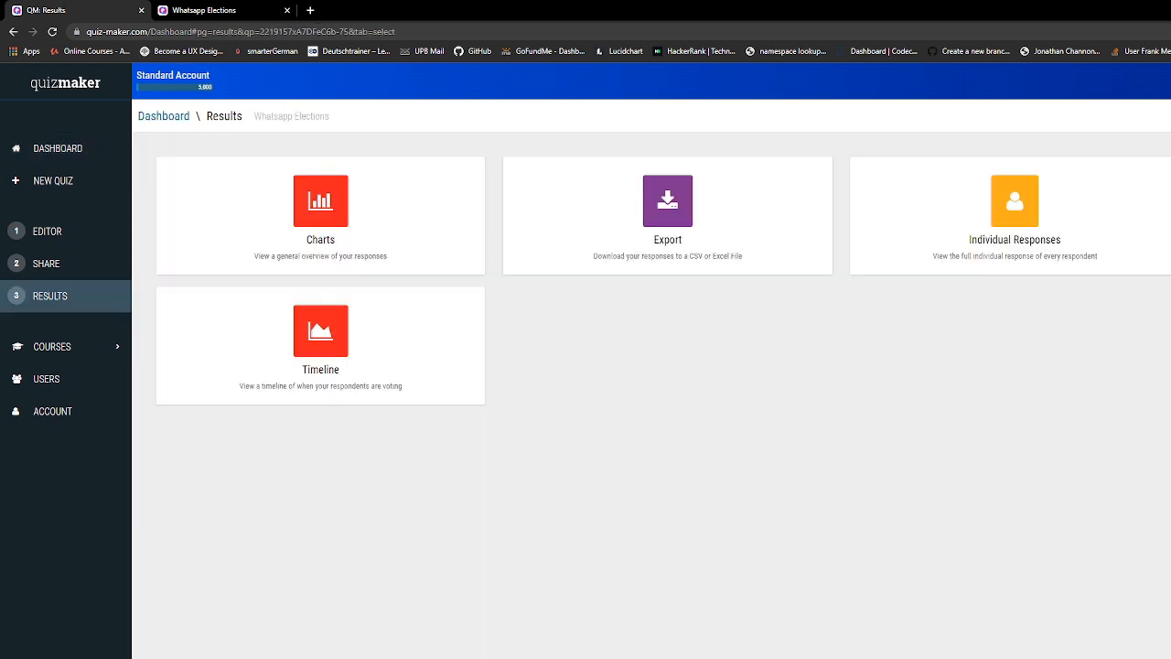
pyautogui.click(313, 248)
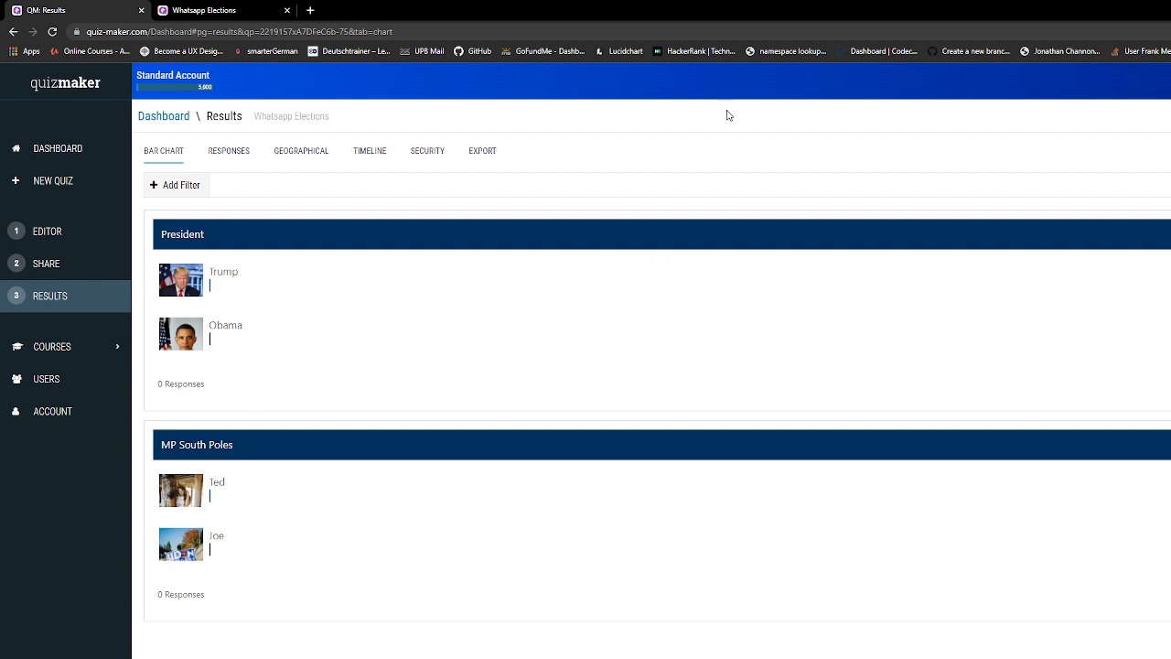
# Review the Responses, Geographical, Timeline and Security reports and bring up the download options
pyautogui.click(230, 157)
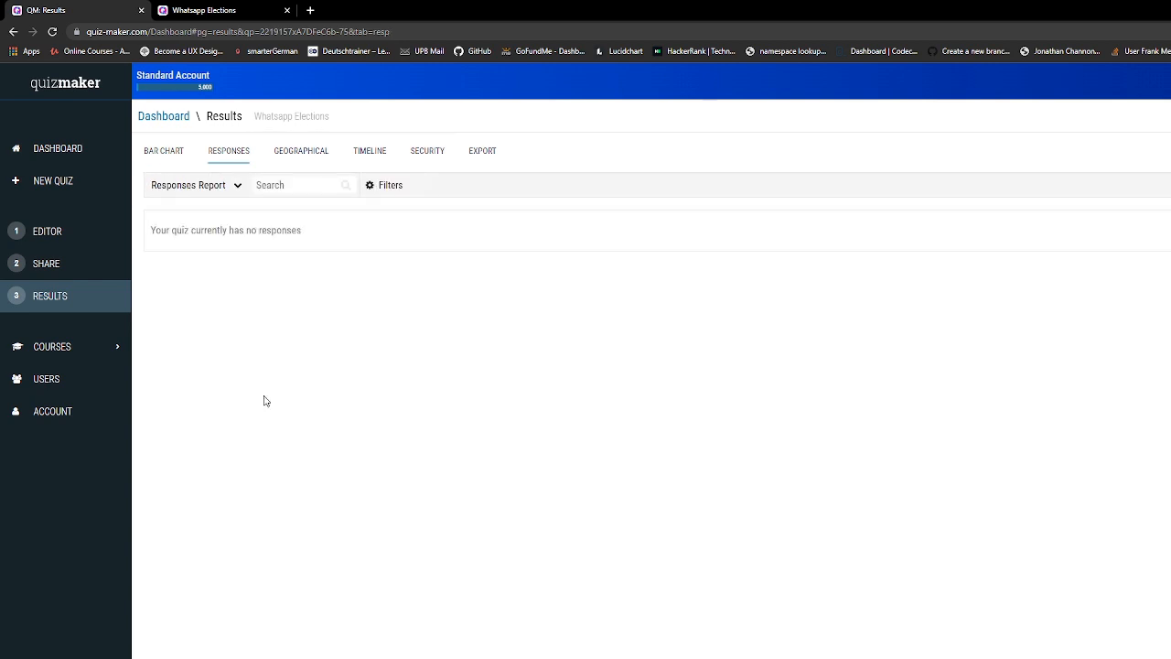
pyautogui.click(301, 151)
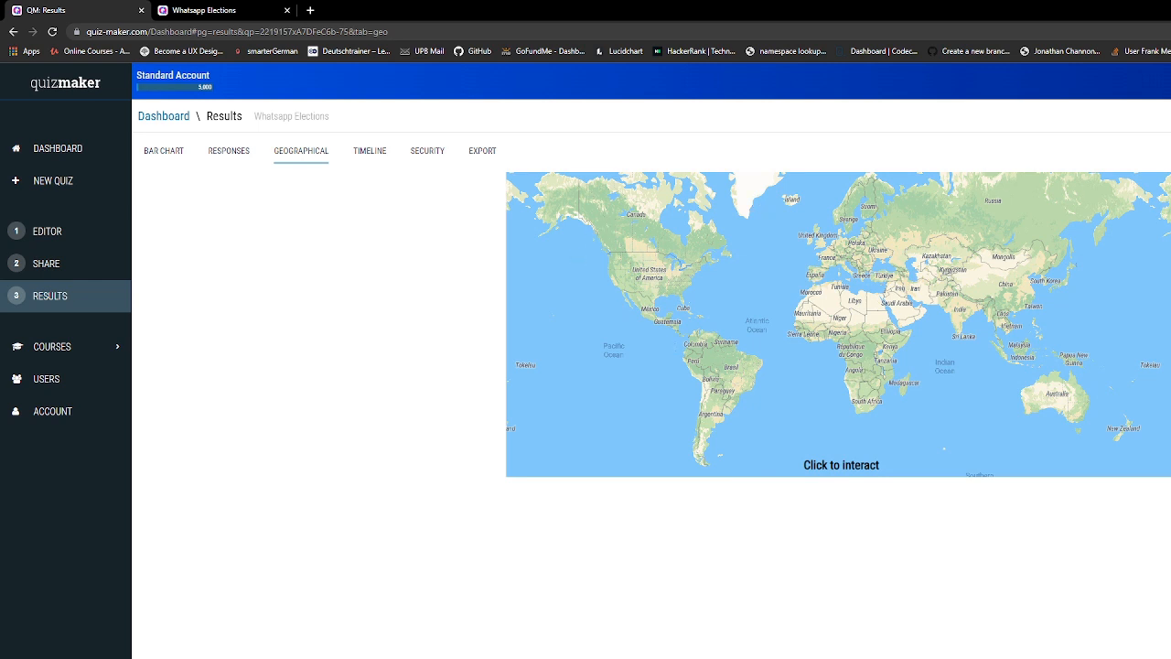
pyautogui.click(850, 190)
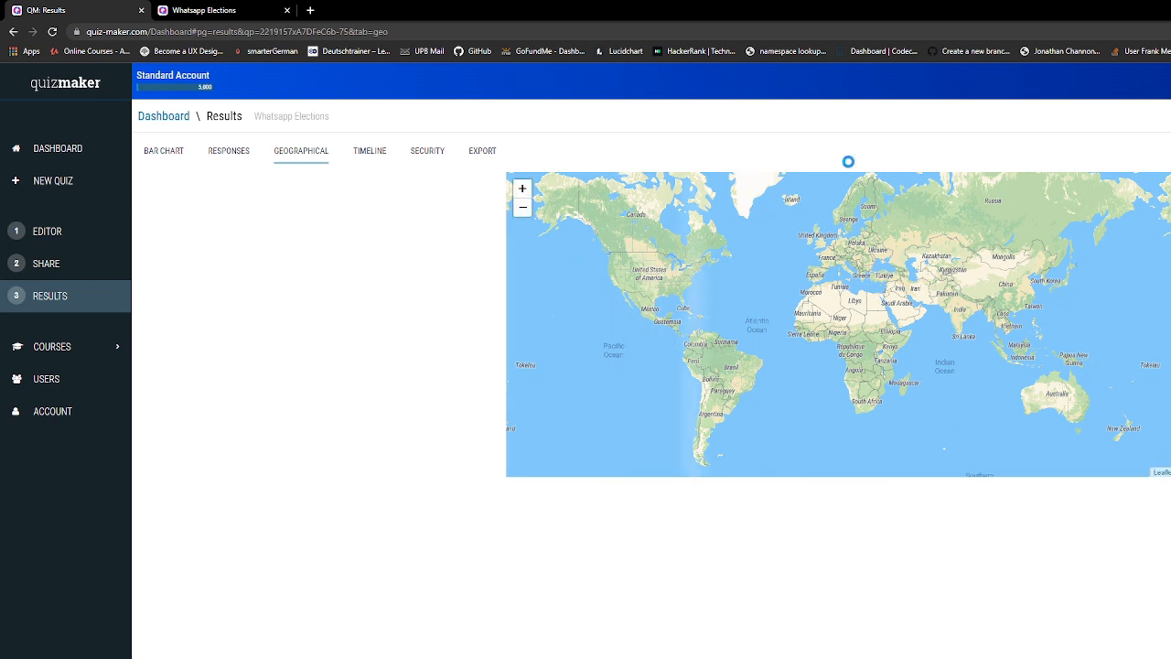
pyautogui.click(378, 155)
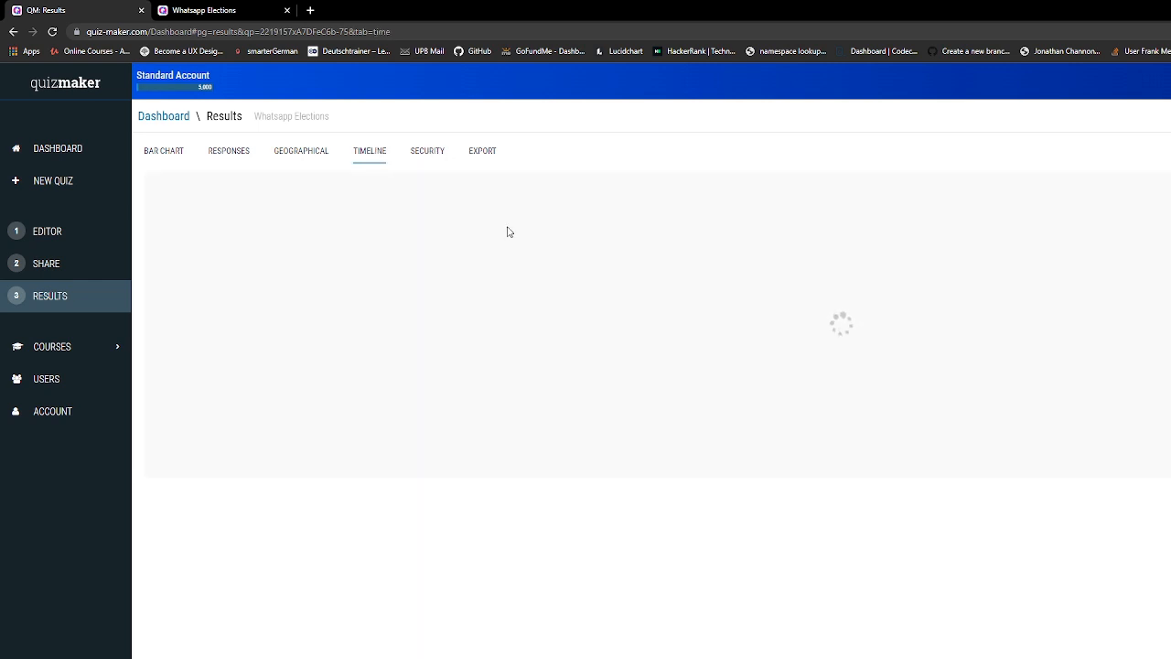
pyautogui.click(430, 152)
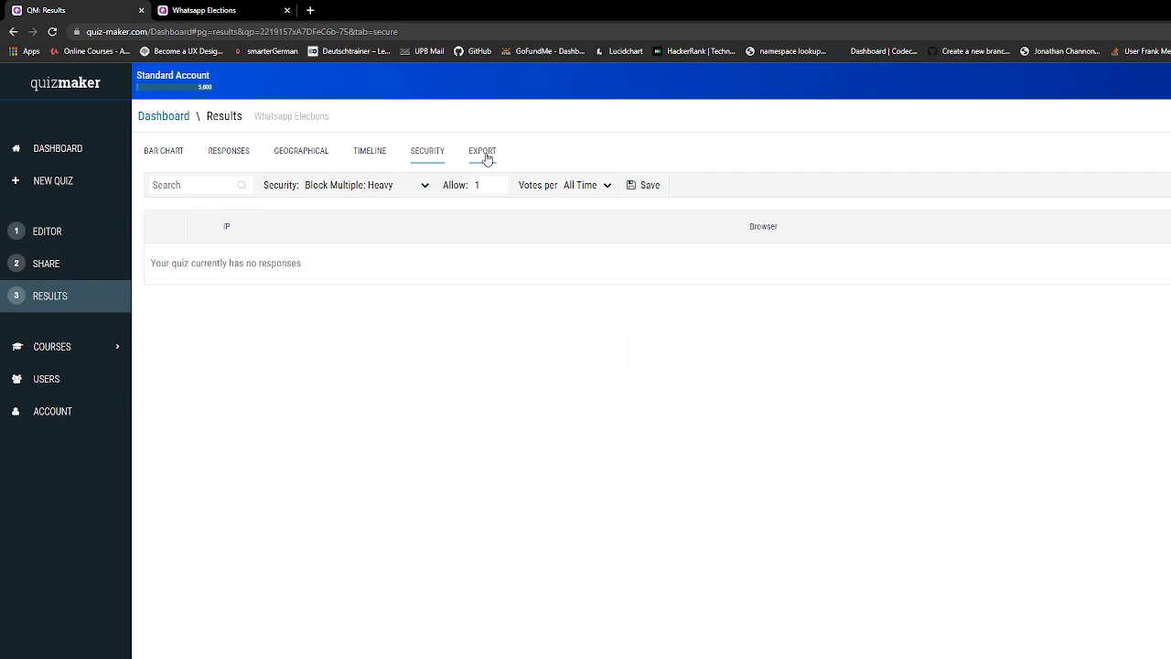
pyautogui.click(486, 157)
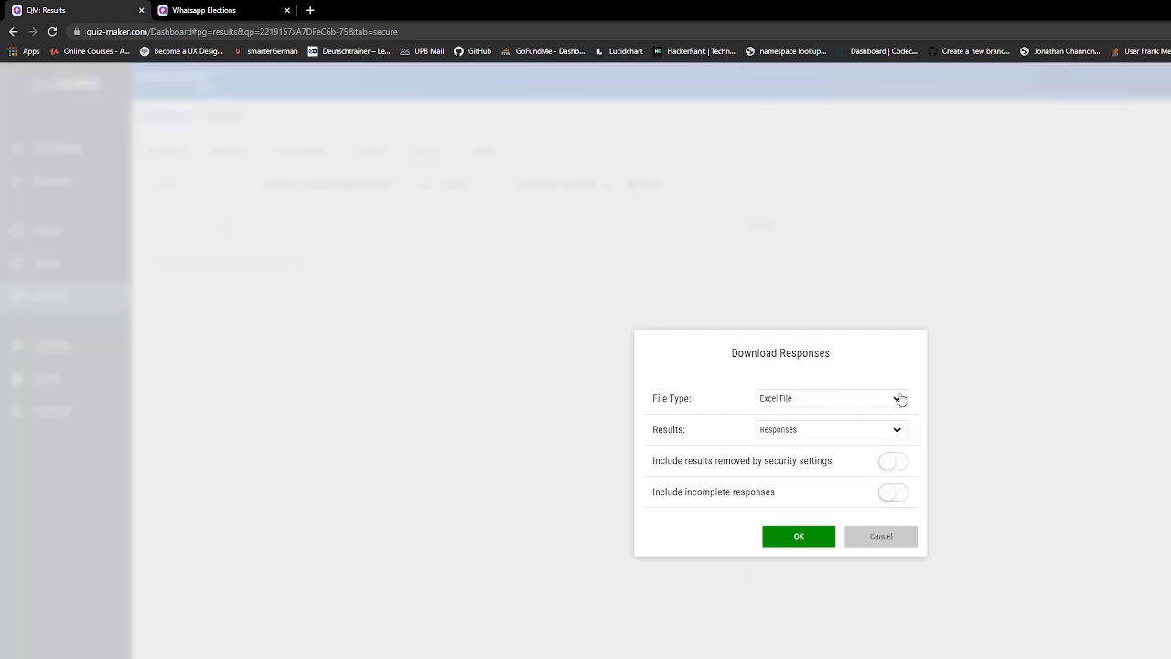
# Cancel the responses export without downloading and go back to the polls dashboard
pyautogui.click(899, 400)
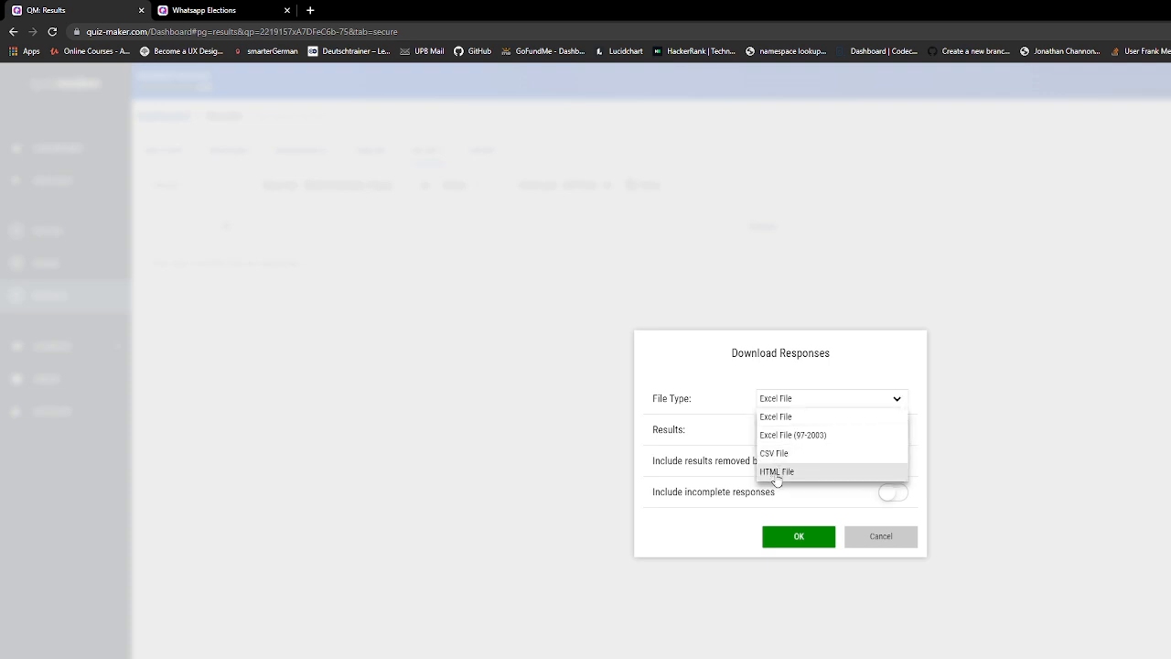
pyautogui.click(1089, 416)
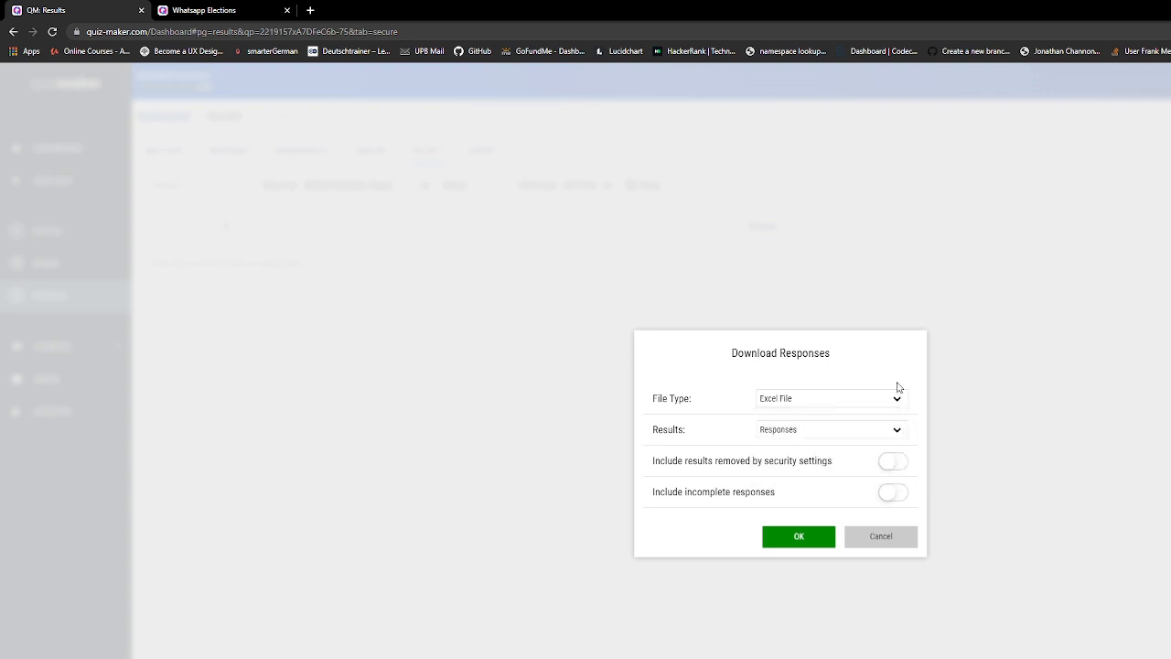
pyautogui.click(896, 541)
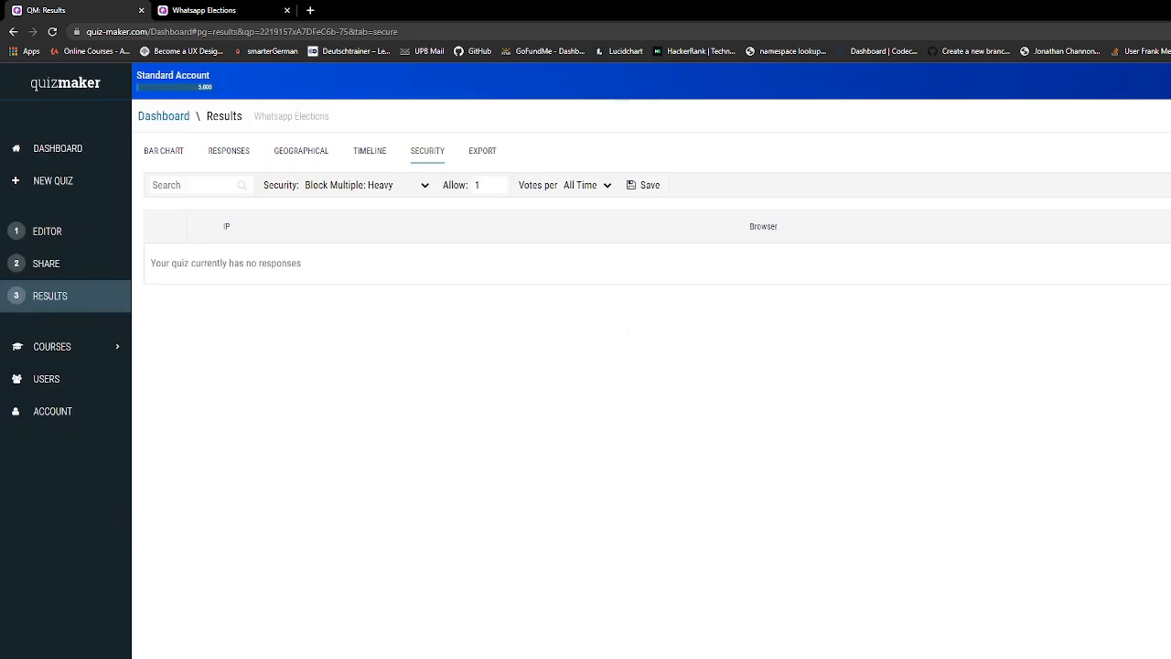
pyautogui.click(70, 151)
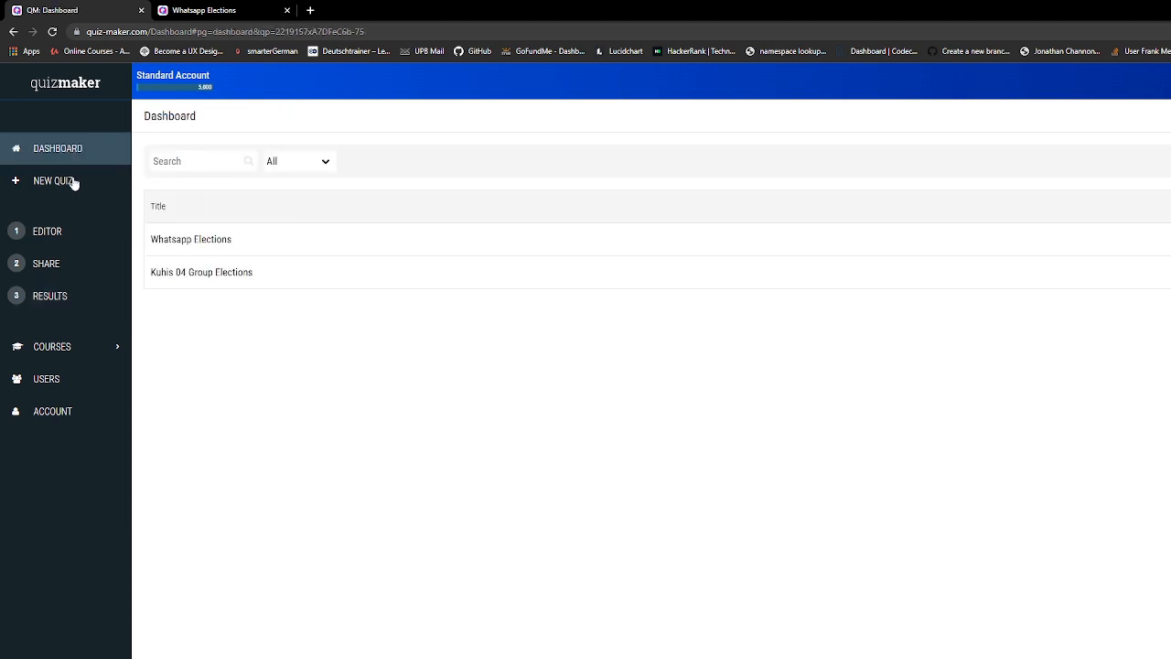